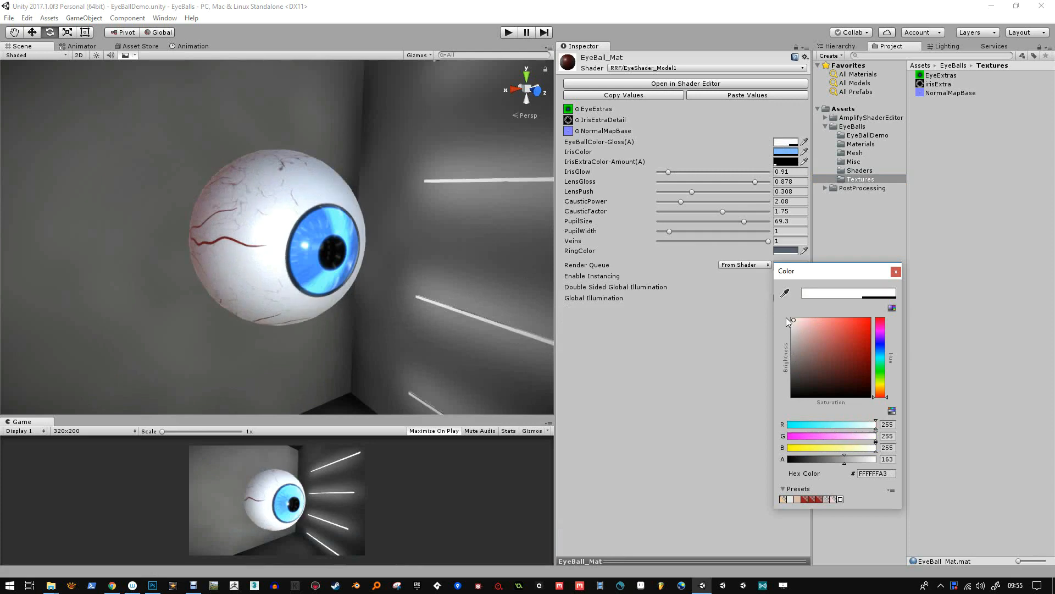
- Set the EyeBallColor-Gloss colour to white FFFFFF with its alpha gloss at 235
{"action": "left_click_drag", "start_coordinate": [786, 321], "coordinate": [799, 345]}
{"action": "left_click", "coordinate": [853, 460]}
{"action": "mouse_move", "coordinate": [853, 460]}
{"action": "left_mouse_down"}
{"action": "mouse_move", "coordinate": [872, 459]}
{"action": "mouse_move", "coordinate": [871, 471]}
{"action": "left_mouse_up"}
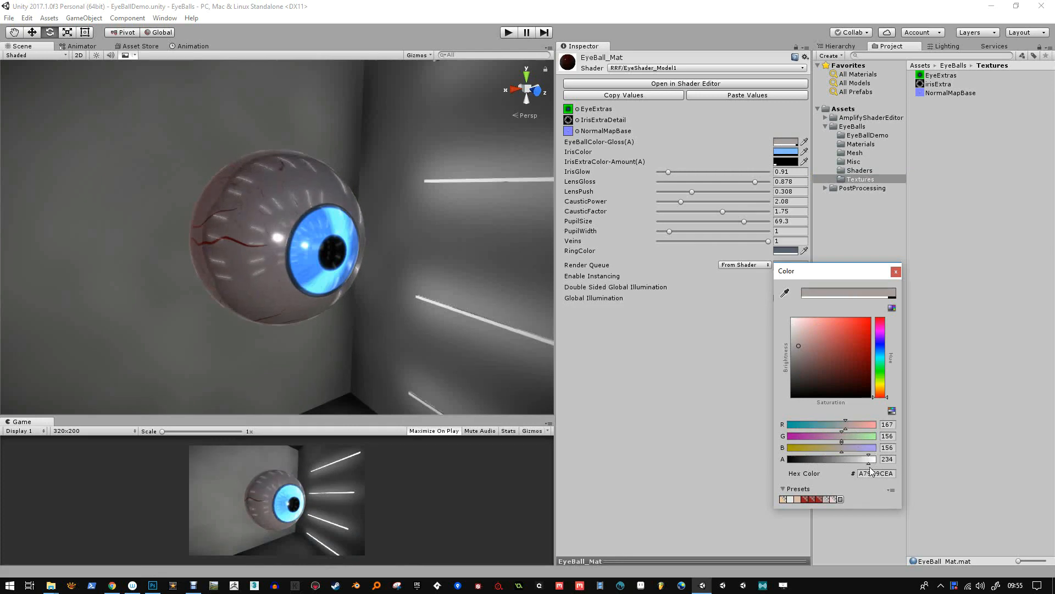
{"action": "left_click_drag", "start_coordinate": [801, 341], "coordinate": [786, 308]}
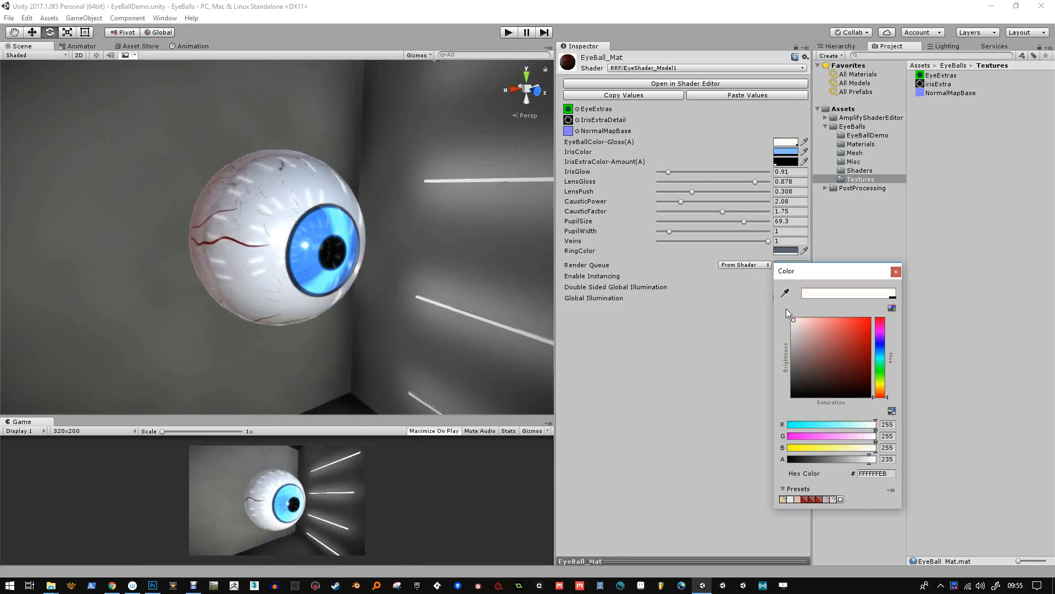
{"action": "left_click", "coordinate": [895, 271]}
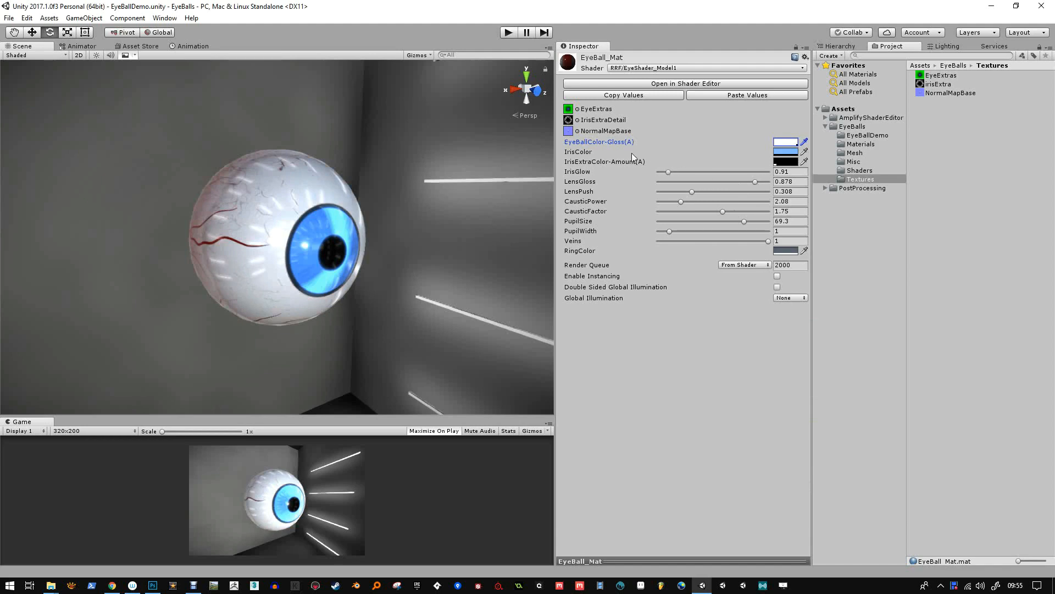
- Change the material's IrisColor to brown 7C5625
{"action": "left_click", "coordinate": [783, 154]}
{"action": "mouse_move", "coordinate": [843, 325]}
{"action": "left_mouse_down"}
{"action": "mouse_move", "coordinate": [869, 319]}
{"action": "mouse_move", "coordinate": [847, 334]}
{"action": "mouse_move", "coordinate": [880, 358]}
{"action": "mouse_move", "coordinate": [882, 390]}
{"action": "left_mouse_up"}
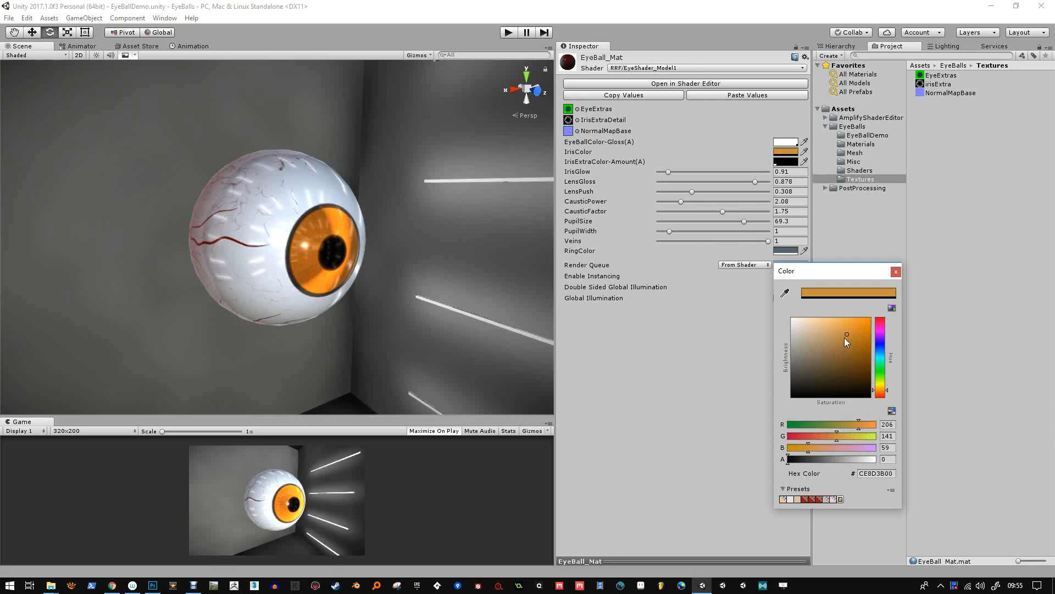
{"action": "mouse_move", "coordinate": [845, 338]}
{"action": "left_mouse_down"}
{"action": "mouse_move", "coordinate": [848, 369]}
{"action": "mouse_move", "coordinate": [847, 358]}
{"action": "left_mouse_up"}
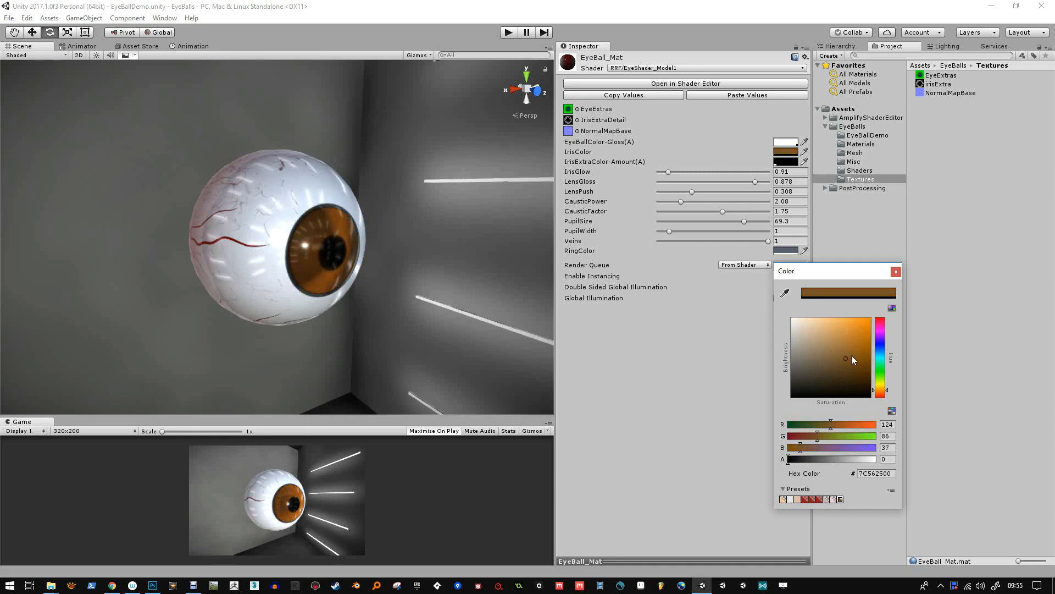
{"action": "left_click", "coordinate": [898, 272]}
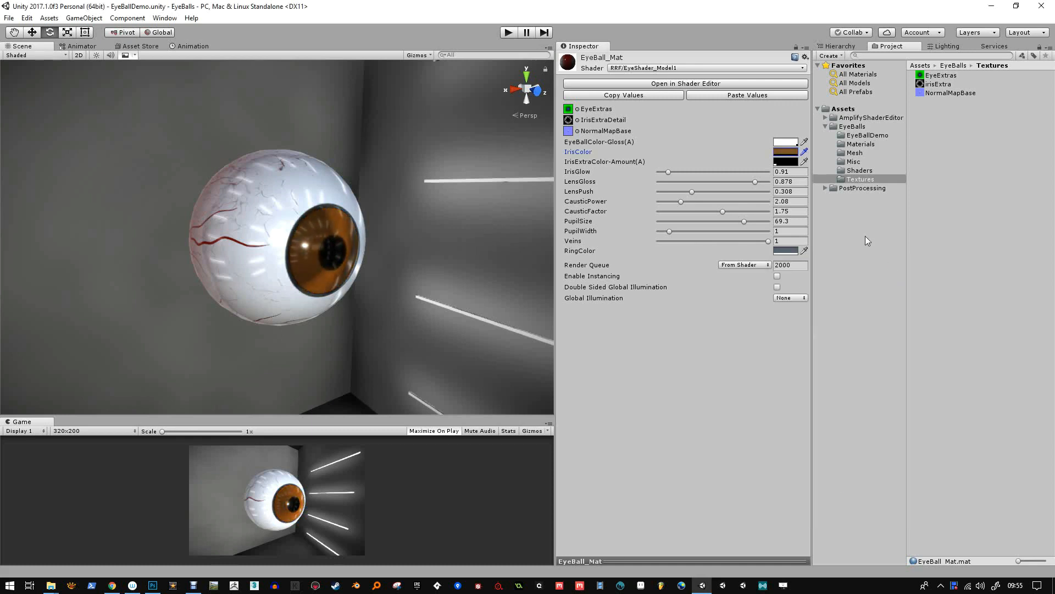
- Set IrisGlow to 0, LensGloss to 0.91 and LensPush to 0.88 on the eyeball material
{"action": "mouse_move", "coordinate": [670, 171]}
{"action": "left_mouse_down"}
{"action": "mouse_move", "coordinate": [728, 177]}
{"action": "mouse_move", "coordinate": [659, 177]}
{"action": "left_mouse_up"}
{"action": "mouse_move", "coordinate": [756, 181]}
{"action": "left_mouse_down"}
{"action": "mouse_move", "coordinate": [767, 182]}
{"action": "mouse_move", "coordinate": [714, 192]}
{"action": "mouse_move", "coordinate": [764, 192]}
{"action": "mouse_move", "coordinate": [681, 192]}
{"action": "mouse_move", "coordinate": [717, 192]}
{"action": "left_mouse_up"}
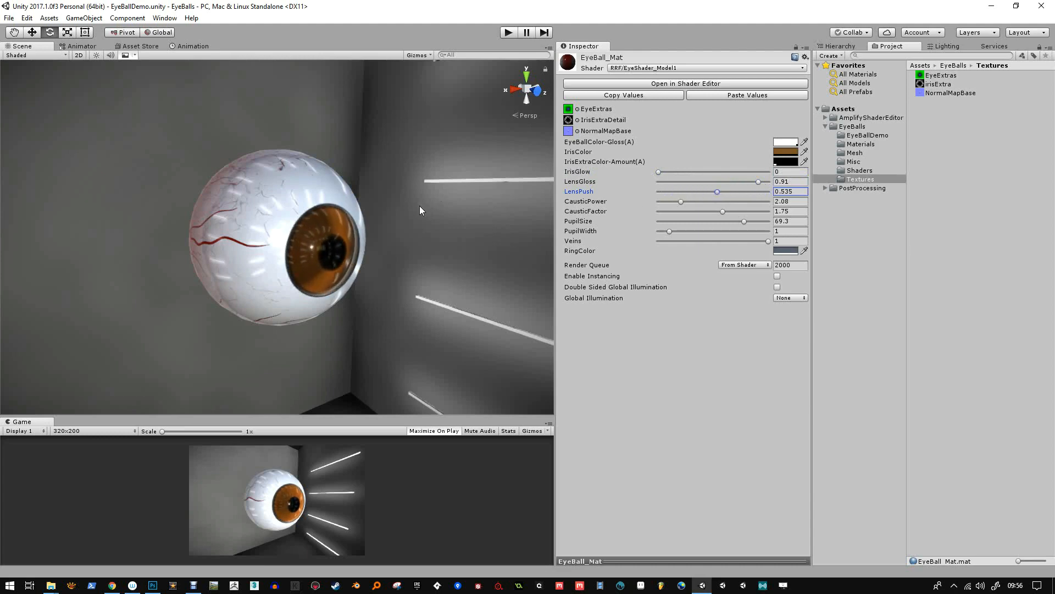
{"action": "left_click_drag", "start_coordinate": [421, 210], "coordinate": [245, 198], "text": "alt"}
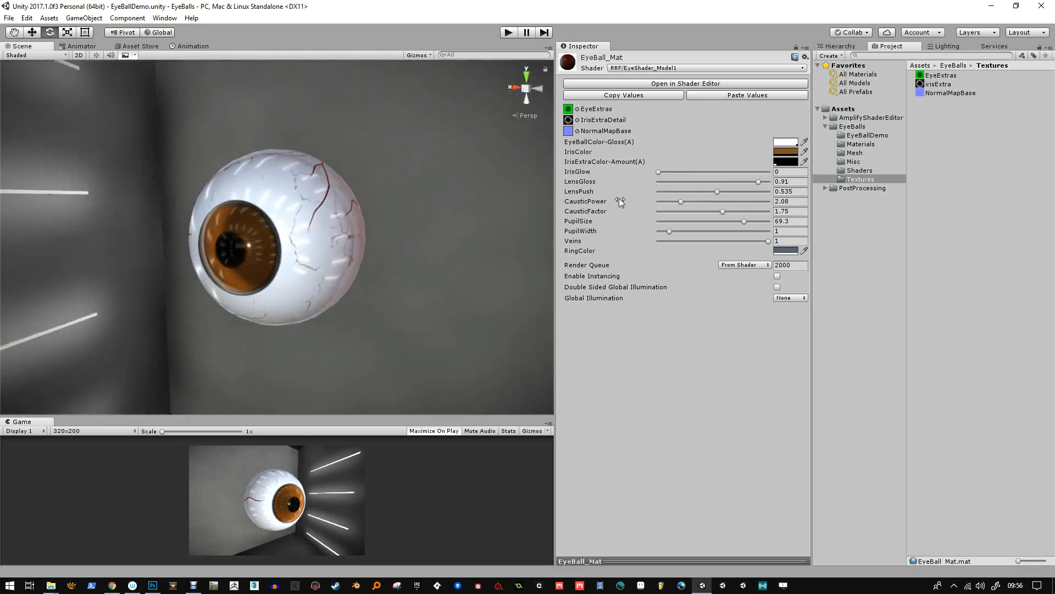
{"action": "left_click_drag", "start_coordinate": [718, 191], "coordinate": [755, 192]}
{"action": "left_click_drag", "start_coordinate": [312, 207], "coordinate": [406, 198], "text": "alt"}
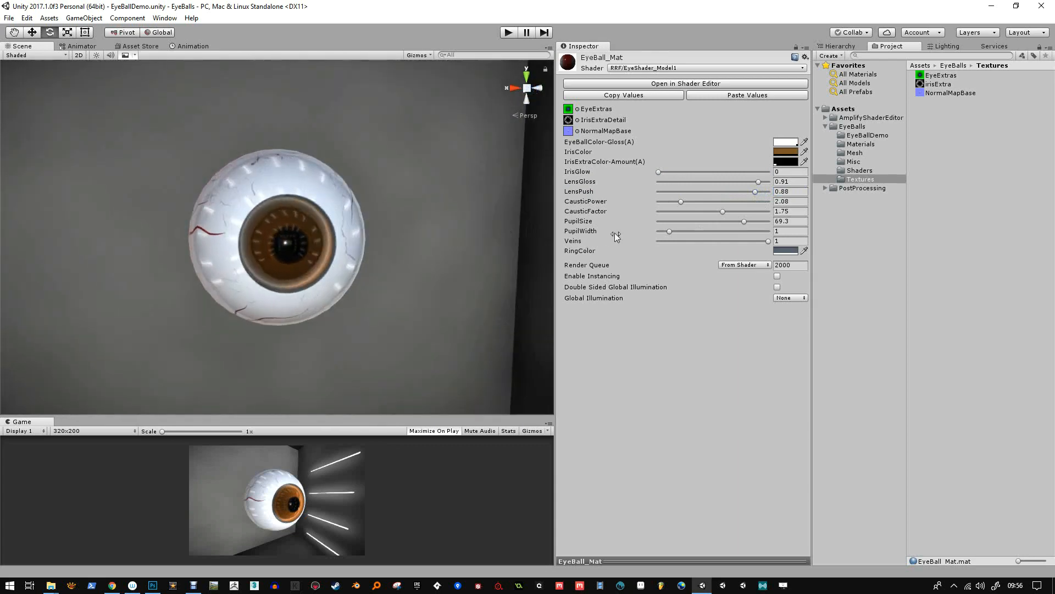
- Set CausticPower to 3.85, CausticFactor to 0.81 and LensPush to 0.42
{"action": "left_click_drag", "start_coordinate": [685, 202], "coordinate": [720, 202]}
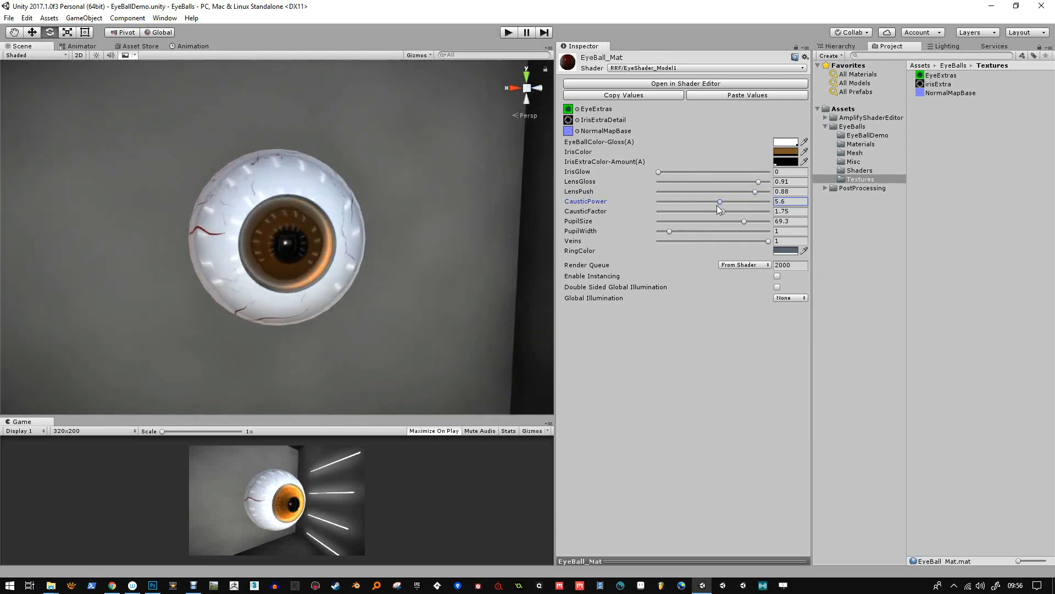
{"action": "left_click_drag", "start_coordinate": [319, 225], "coordinate": [356, 226], "text": "alt"}
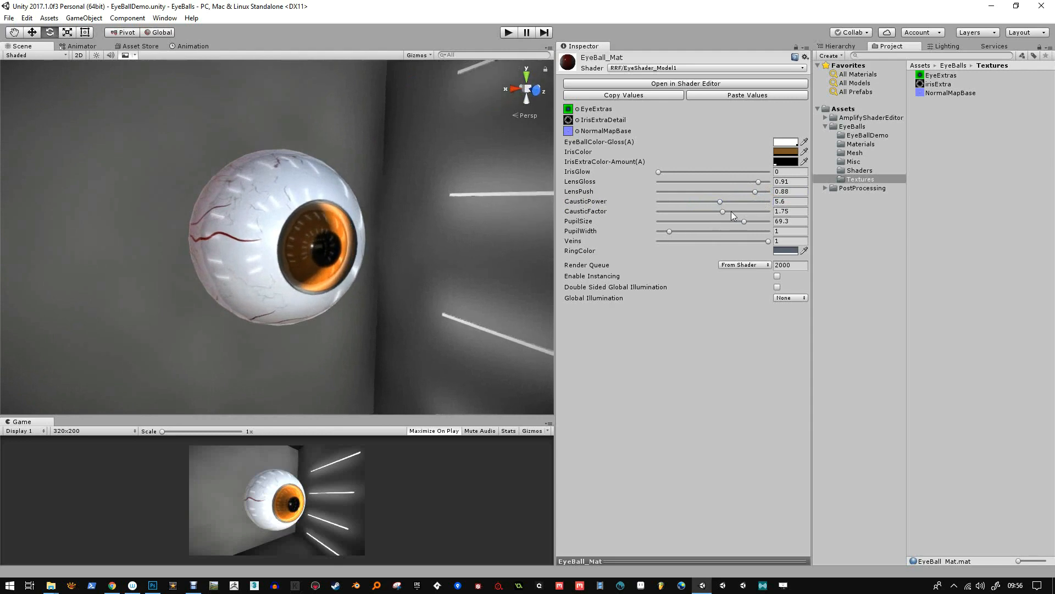
{"action": "left_click_drag", "start_coordinate": [724, 212], "coordinate": [700, 202]}
{"action": "left_click_drag", "start_coordinate": [308, 219], "coordinate": [378, 219], "text": "alt"}
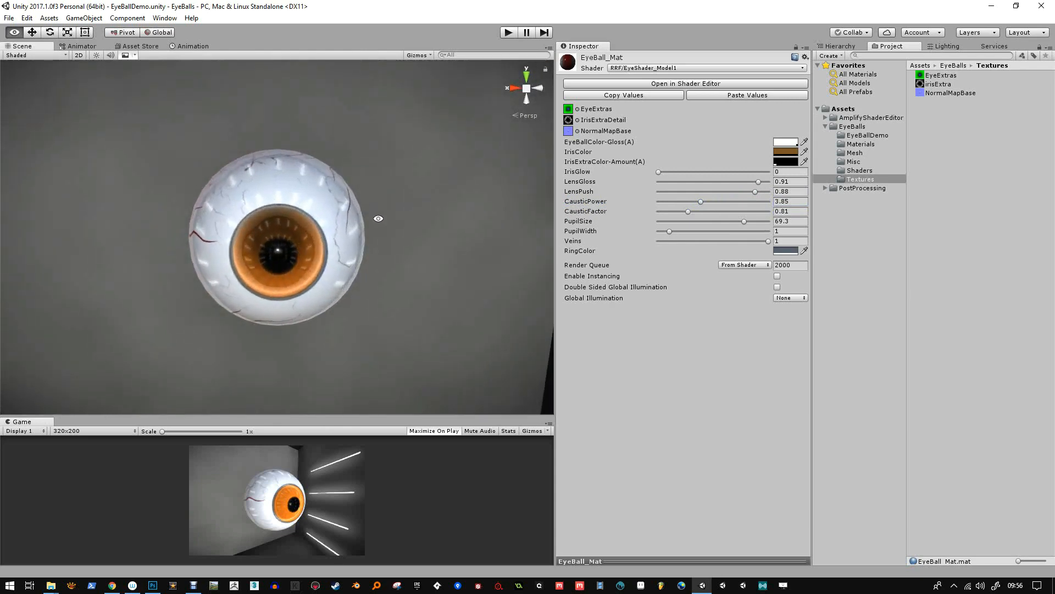
{"action": "left_click_drag", "start_coordinate": [755, 192], "coordinate": [704, 191]}
{"action": "left_click_drag", "start_coordinate": [379, 209], "coordinate": [528, 198], "text": "alt"}
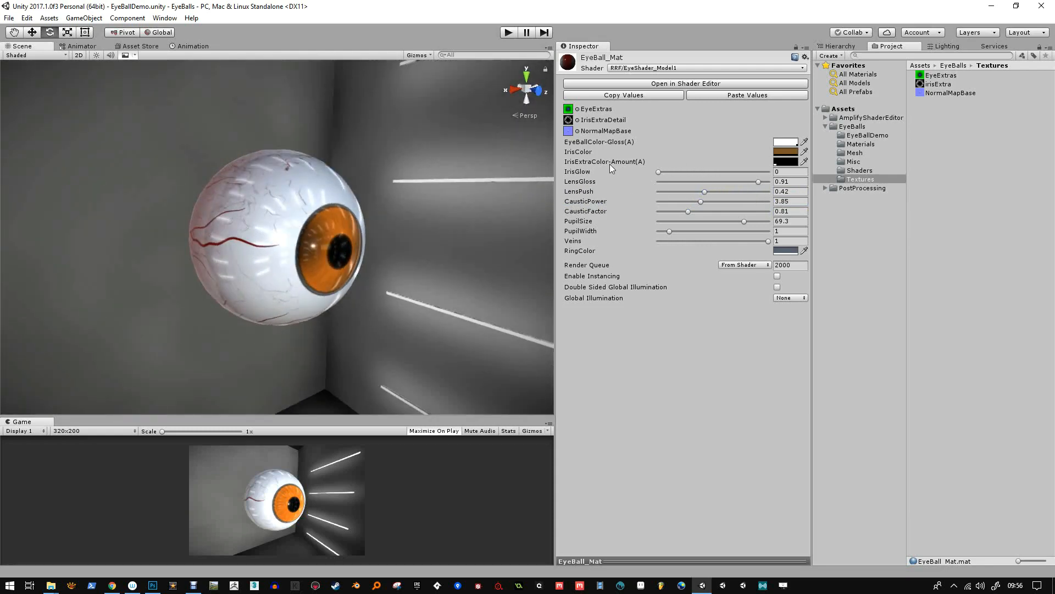
- Set the IrisExtraColor-Amount colour to dark brown 422B12 with an alpha amount of 130
{"action": "left_click", "coordinate": [786, 162]}
{"action": "left_click_drag", "start_coordinate": [819, 458], "coordinate": [846, 459]}
{"action": "mouse_move", "coordinate": [829, 374]}
{"action": "left_mouse_down"}
{"action": "mouse_move", "coordinate": [896, 299]}
{"action": "mouse_move", "coordinate": [816, 285]}
{"action": "left_mouse_up"}
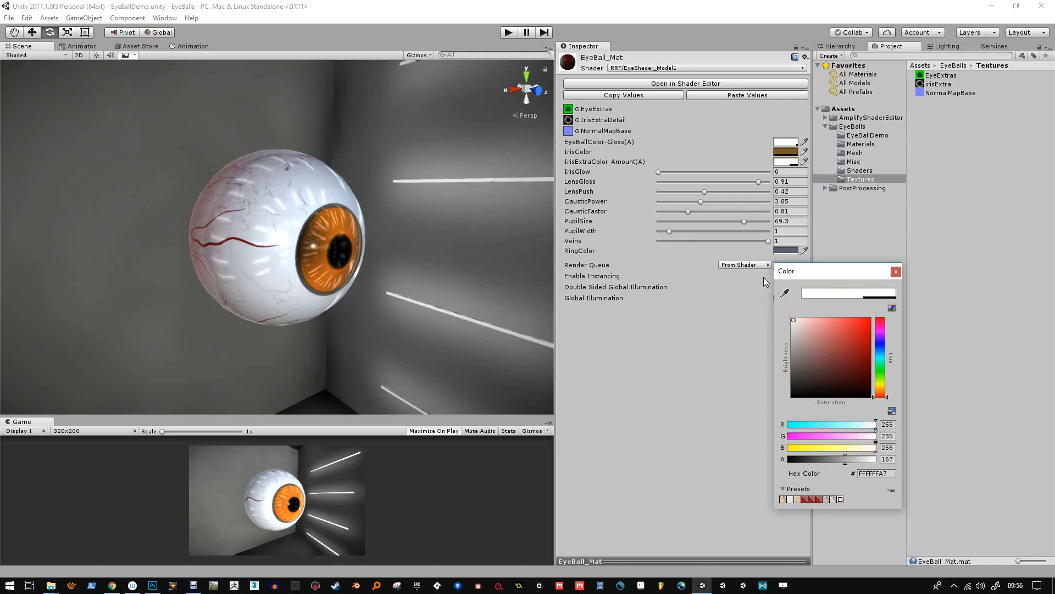
{"action": "left_click", "coordinate": [809, 340]}
{"action": "mouse_move", "coordinate": [809, 338]}
{"action": "left_mouse_down"}
{"action": "mouse_move", "coordinate": [811, 351]}
{"action": "mouse_move", "coordinate": [774, 382]}
{"action": "mouse_move", "coordinate": [853, 386]}
{"action": "mouse_move", "coordinate": [858, 378]}
{"action": "mouse_move", "coordinate": [847, 375]}
{"action": "left_mouse_up"}
{"action": "left_click", "coordinate": [882, 391]}
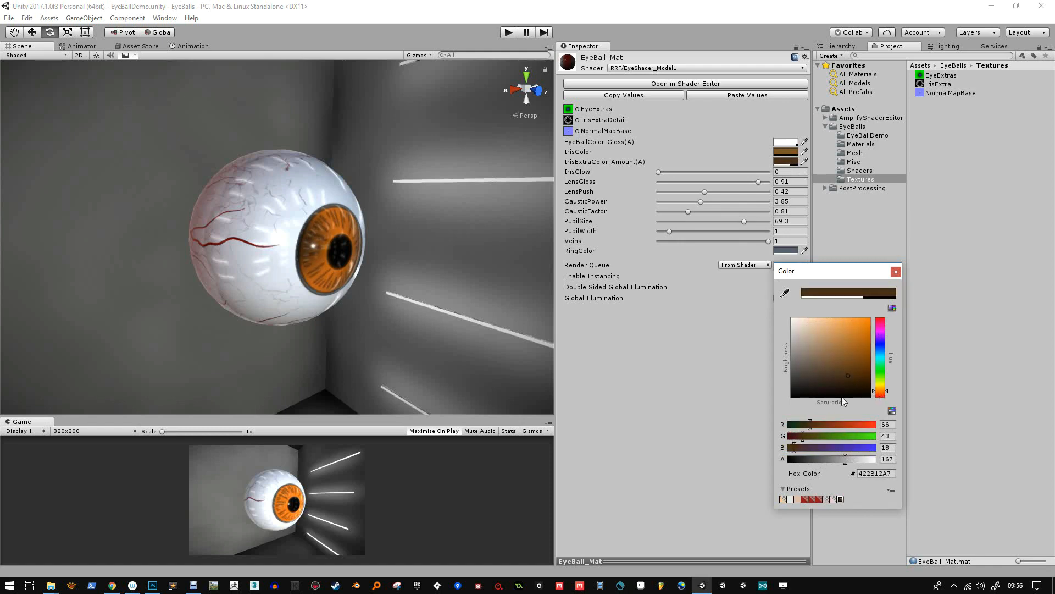
{"action": "mouse_move", "coordinate": [846, 462]}
{"action": "left_mouse_down"}
{"action": "mouse_move", "coordinate": [797, 462]}
{"action": "mouse_move", "coordinate": [834, 463]}
{"action": "left_mouse_up"}
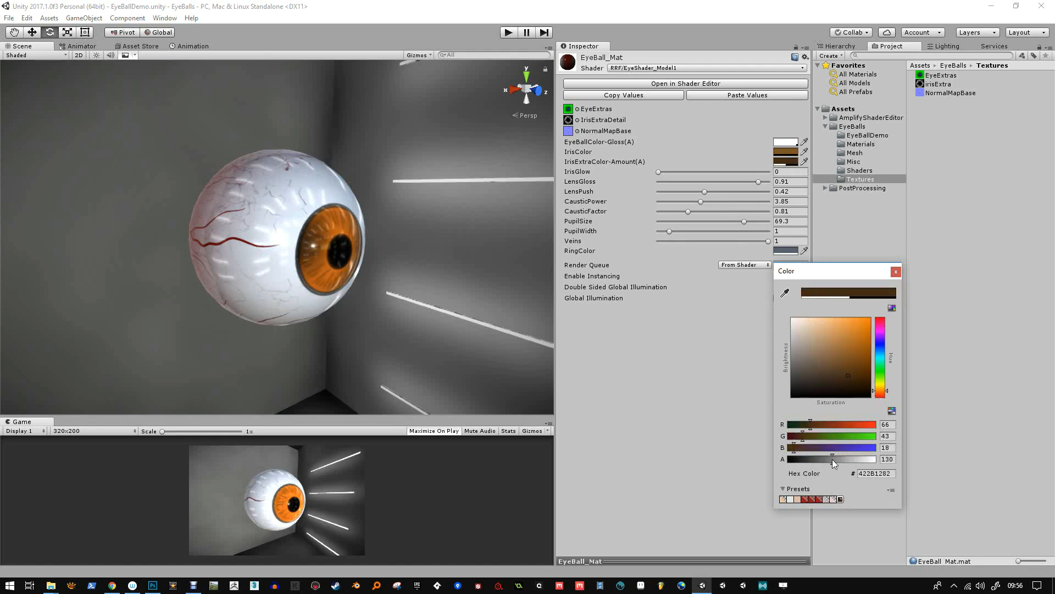
{"action": "left_click", "coordinate": [896, 272]}
- Darken the IrisColor to deep brown 5A3B15
{"action": "left_click", "coordinate": [784, 153]}
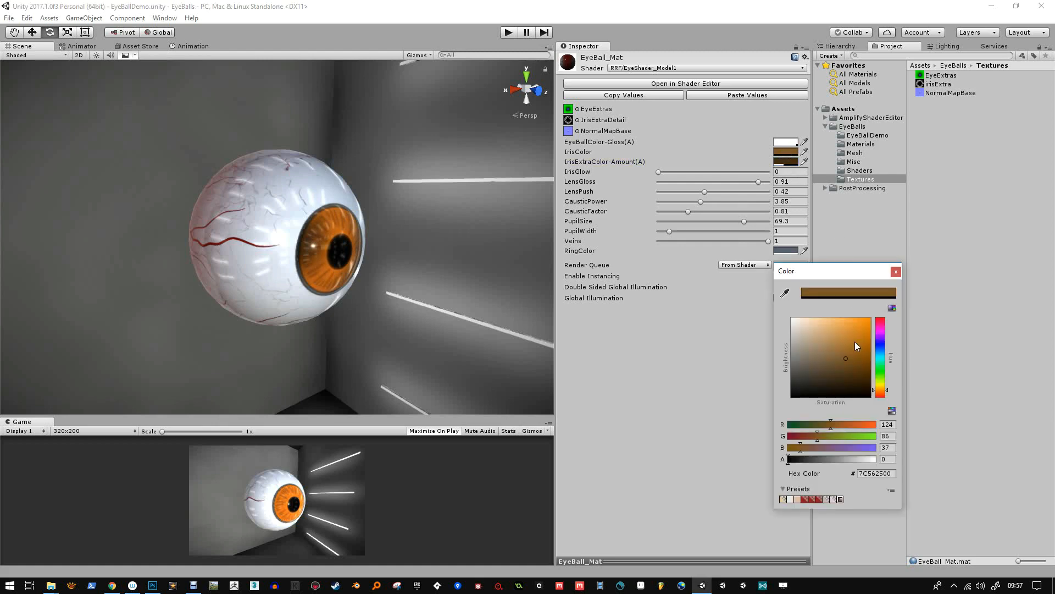
{"action": "mouse_move", "coordinate": [850, 357]}
{"action": "left_mouse_down"}
{"action": "mouse_move", "coordinate": [853, 336]}
{"action": "mouse_move", "coordinate": [854, 368]}
{"action": "left_mouse_up"}
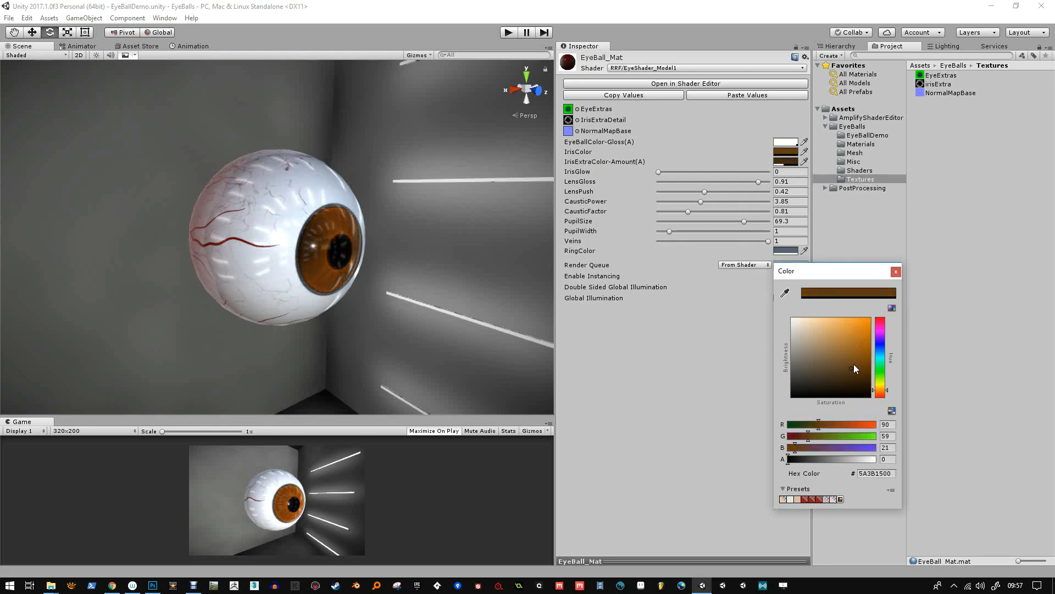
{"action": "left_click", "coordinate": [896, 272]}
{"action": "left_click_drag", "start_coordinate": [389, 271], "coordinate": [379, 248], "text": "alt"}
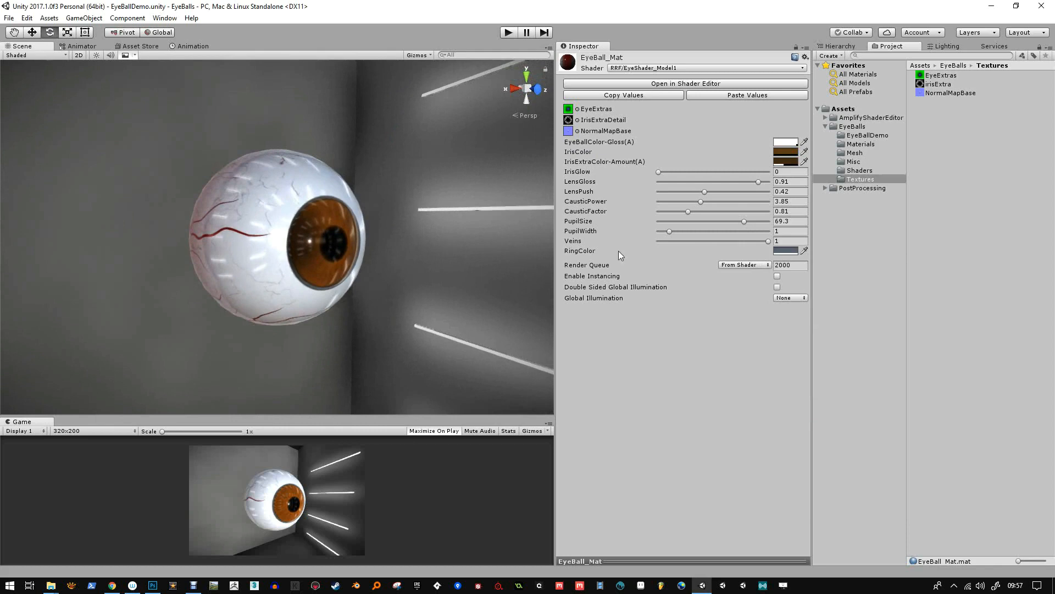
- Shape the pupil into a narrow vertical slit with PupilSize at 0.001 and PupilWidth at 8.1
{"action": "mouse_move", "coordinate": [674, 231]}
{"action": "left_mouse_down"}
{"action": "mouse_move", "coordinate": [690, 232]}
{"action": "mouse_move", "coordinate": [677, 234]}
{"action": "left_mouse_up"}
{"action": "mouse_move", "coordinate": [743, 221]}
{"action": "left_mouse_down"}
{"action": "mouse_move", "coordinate": [696, 220]}
{"action": "mouse_move", "coordinate": [764, 220]}
{"action": "left_mouse_up"}
{"action": "left_click_drag", "start_coordinate": [418, 224], "coordinate": [346, 223], "text": "alt"}
{"action": "mouse_move", "coordinate": [766, 222]}
{"action": "left_mouse_down"}
{"action": "mouse_move", "coordinate": [707, 222]}
{"action": "mouse_move", "coordinate": [768, 223]}
{"action": "mouse_move", "coordinate": [747, 223]}
{"action": "left_mouse_up"}
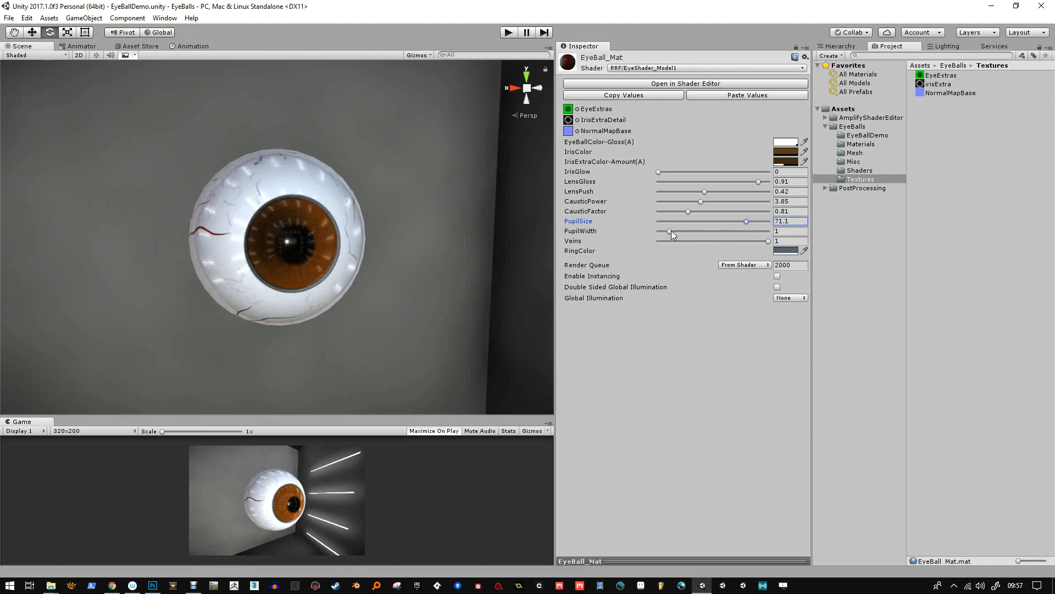
{"action": "left_click_drag", "start_coordinate": [677, 232], "coordinate": [658, 220]}
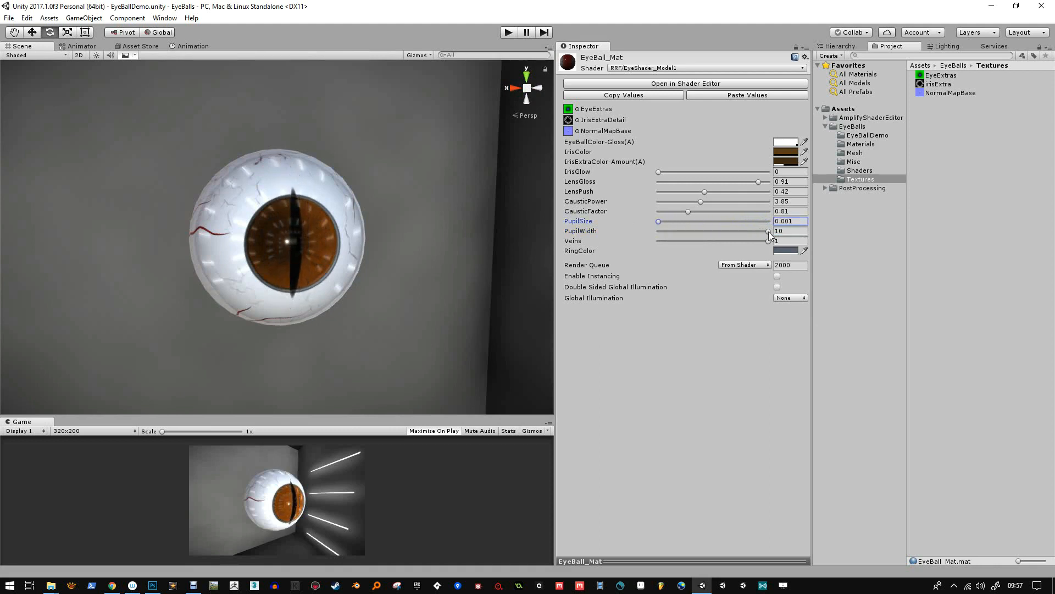
{"action": "left_click_drag", "start_coordinate": [769, 232], "coordinate": [750, 232]}
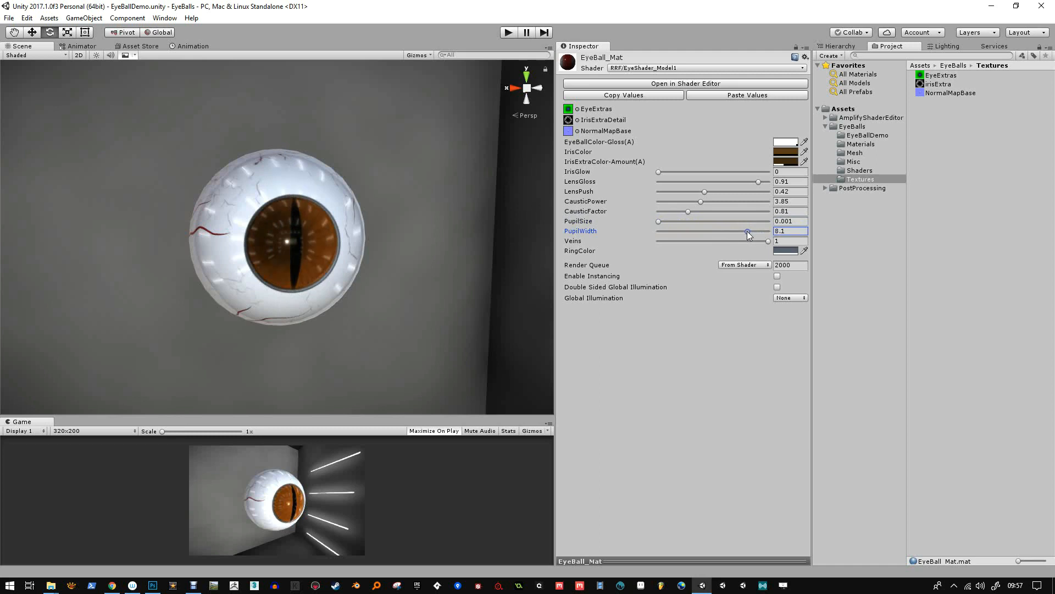
- Change the IrisColor to a golden yellow
{"action": "left_click", "coordinate": [782, 154]}
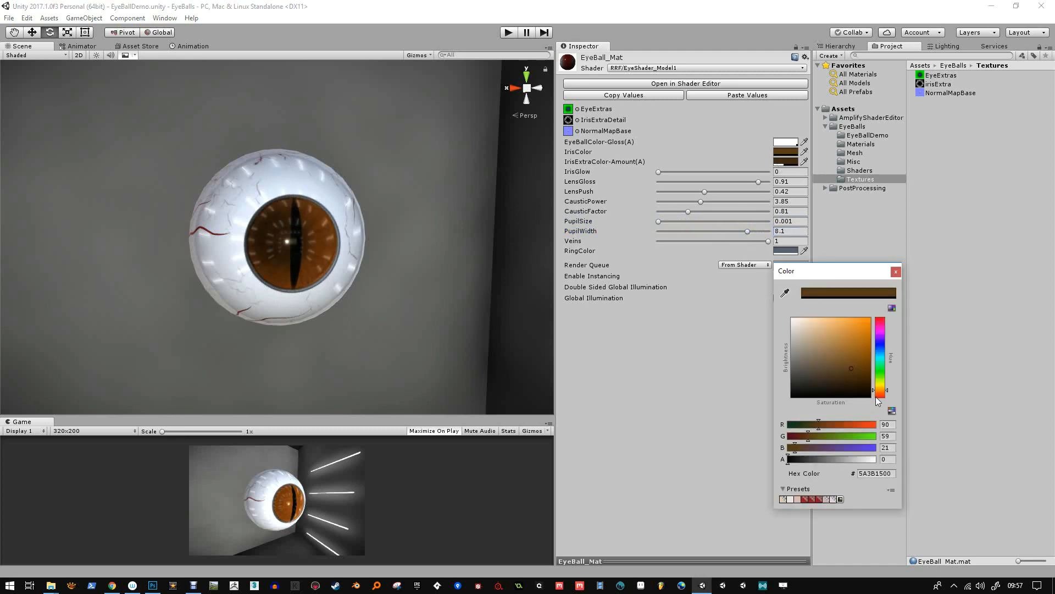
{"action": "mouse_move", "coordinate": [880, 390]}
{"action": "left_mouse_down"}
{"action": "mouse_move", "coordinate": [856, 329]}
{"action": "mouse_move", "coordinate": [856, 341]}
{"action": "left_mouse_up"}
{"action": "left_click", "coordinate": [896, 271]}
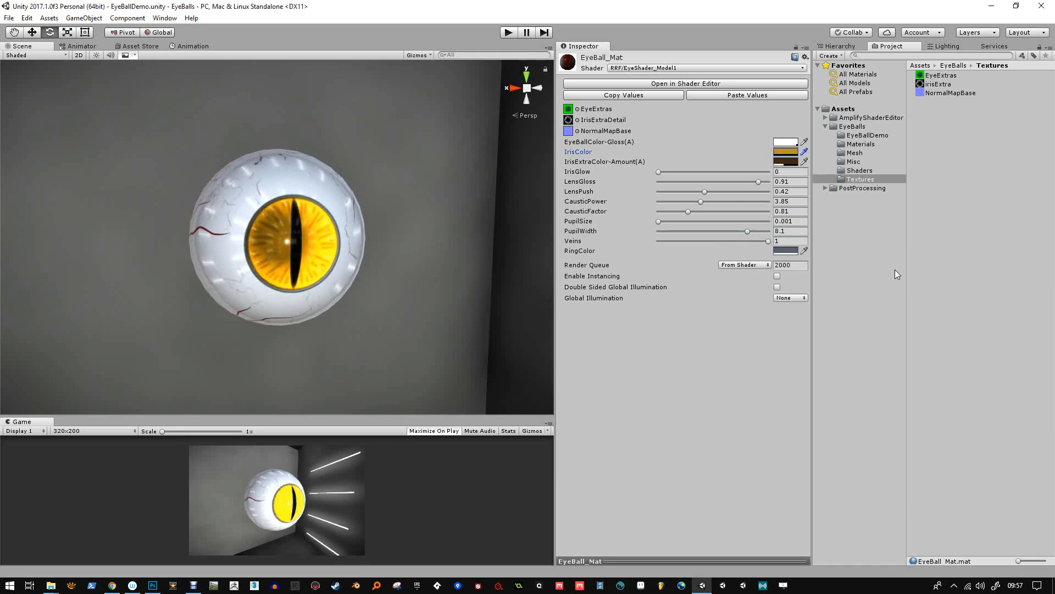
- Set the IrisExtraColor-Amount colour to dark red 630202 with an alpha amount of 117
{"action": "left_click", "coordinate": [786, 162]}
{"action": "left_click_drag", "start_coordinate": [833, 343], "coordinate": [764, 378]}
{"action": "left_click_drag", "start_coordinate": [835, 460], "coordinate": [873, 461]}
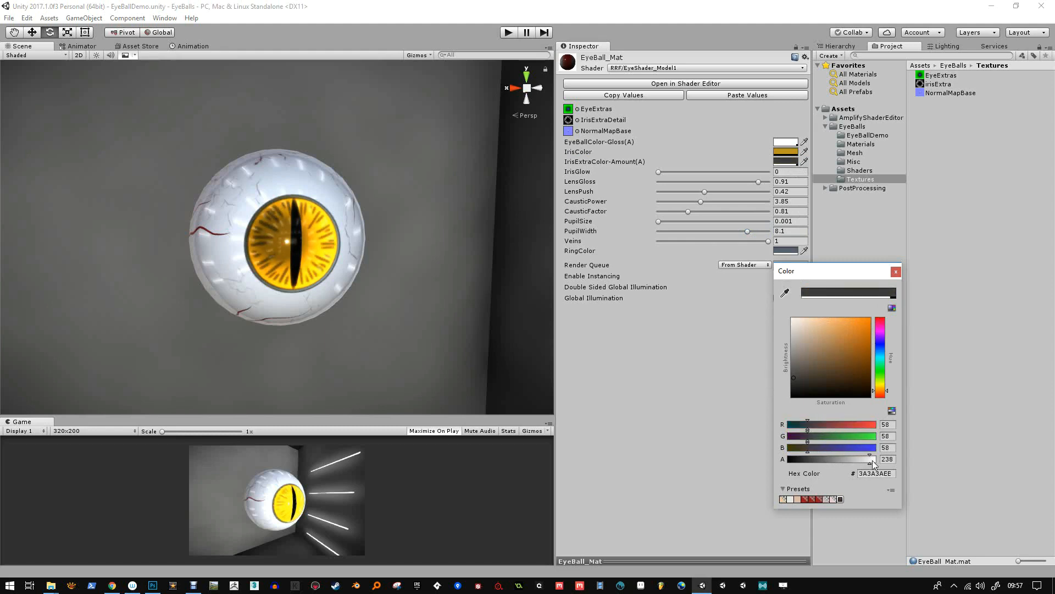
{"action": "mouse_move", "coordinate": [824, 380]}
{"action": "left_mouse_down"}
{"action": "mouse_move", "coordinate": [806, 385]}
{"action": "mouse_move", "coordinate": [816, 391]}
{"action": "left_mouse_up"}
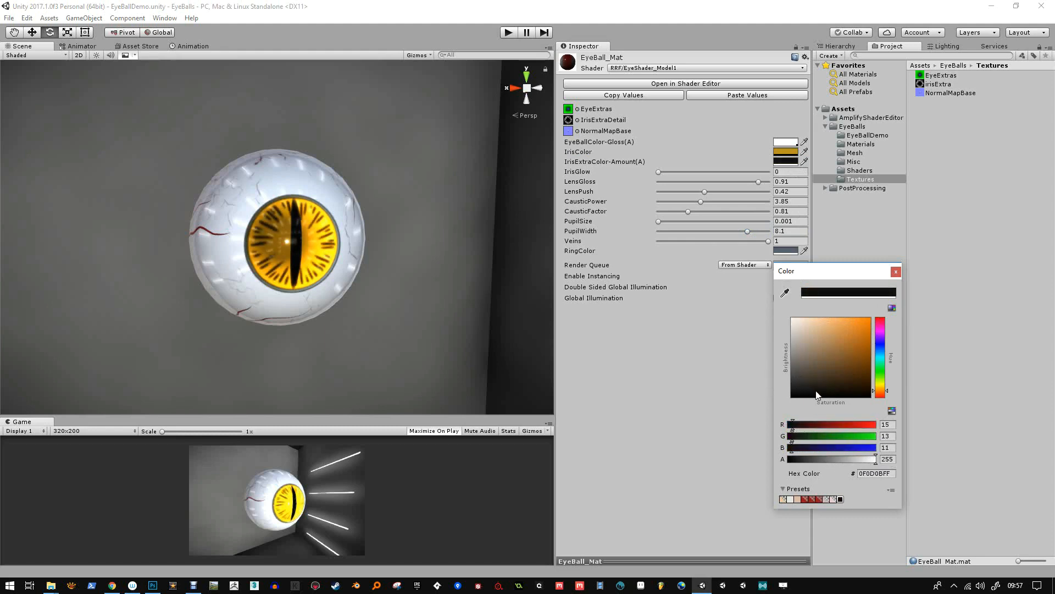
{"action": "left_click_drag", "start_coordinate": [880, 390], "coordinate": [867, 365]}
{"action": "left_click", "coordinate": [858, 392]}
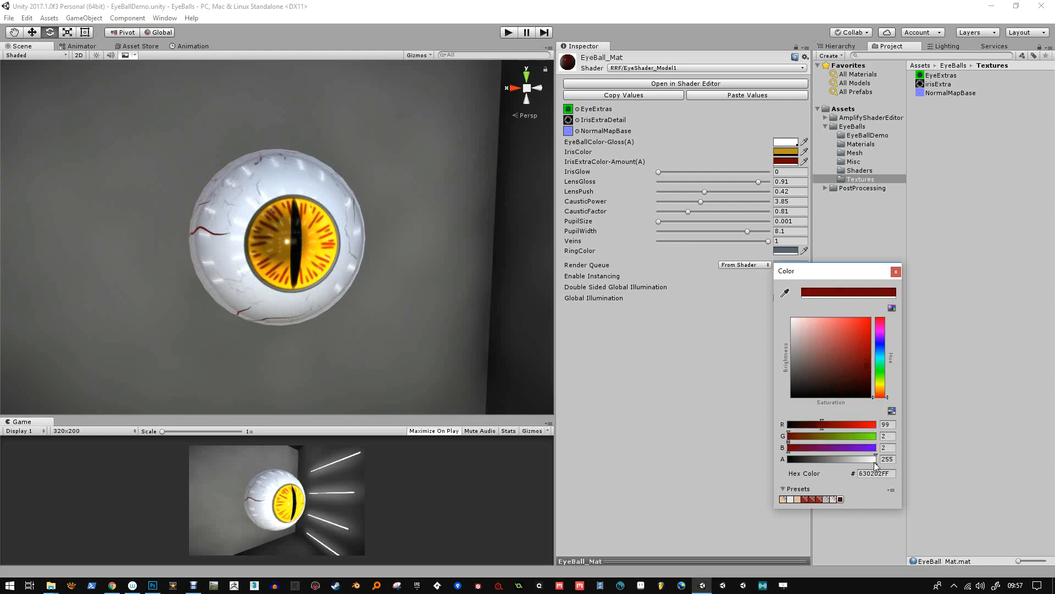
{"action": "left_click_drag", "start_coordinate": [876, 459], "coordinate": [829, 458]}
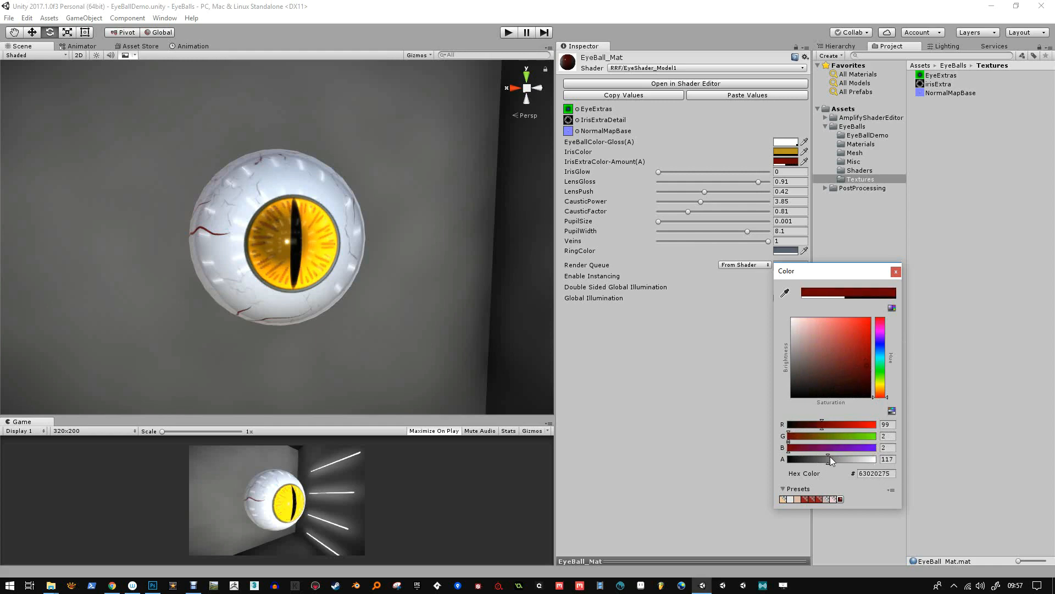
{"action": "left_click", "coordinate": [895, 272]}
- Reduce Veins to 0.615 and change the EyeBallColor-Gloss colour to grey 6F6F6F
{"action": "mouse_move", "coordinate": [363, 241]}
{"action": "left_mouse_down", "text": "alt"}
{"action": "mouse_move", "coordinate": [428, 241]}
{"action": "mouse_move", "coordinate": [384, 239]}
{"action": "left_mouse_up", "text": "alt"}
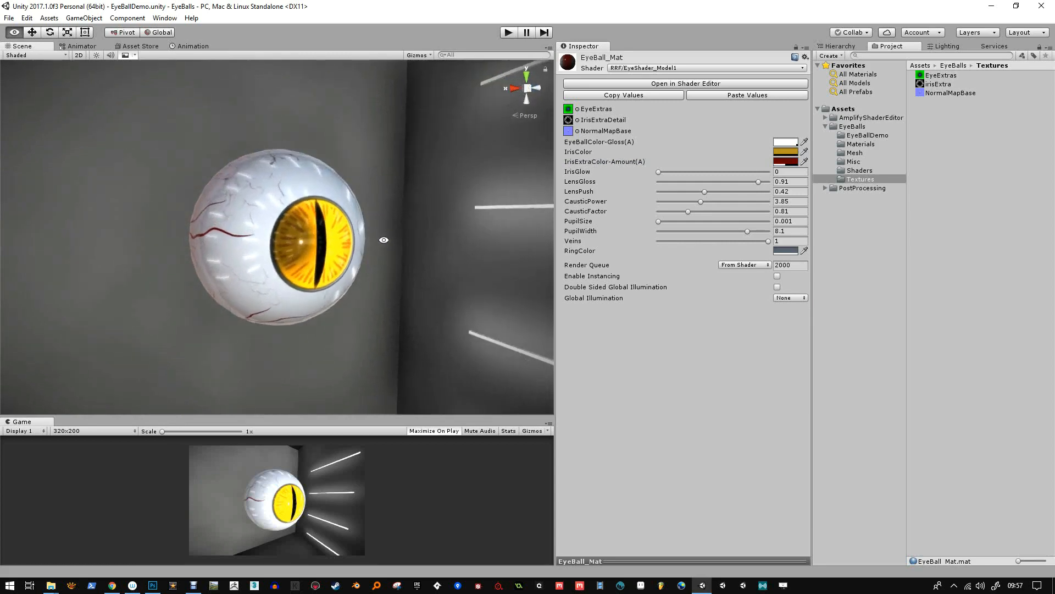
{"action": "left_click_drag", "start_coordinate": [766, 241], "coordinate": [727, 243]}
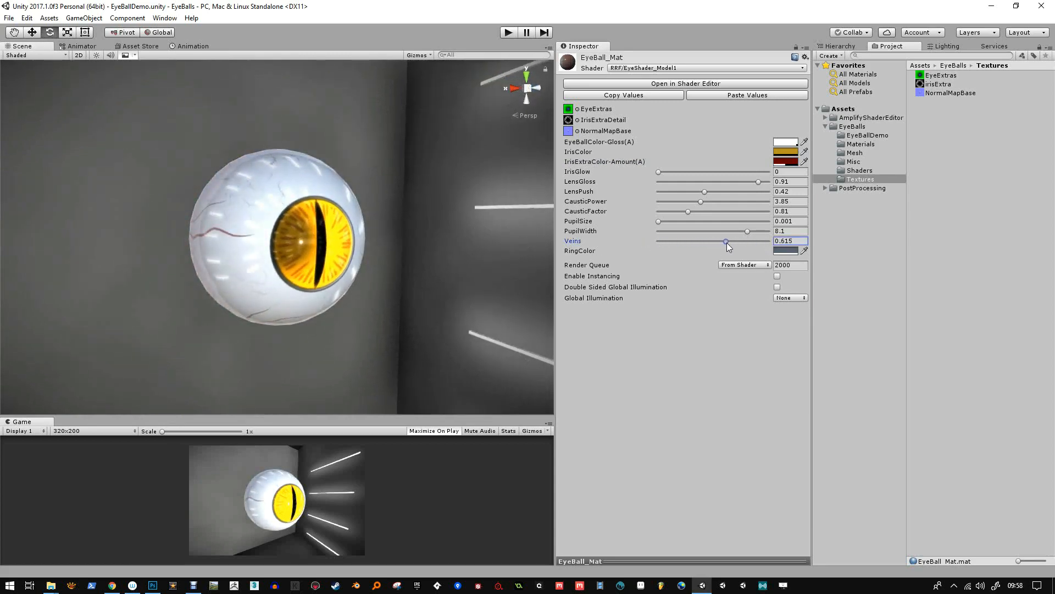
{"action": "left_click", "coordinate": [785, 142]}
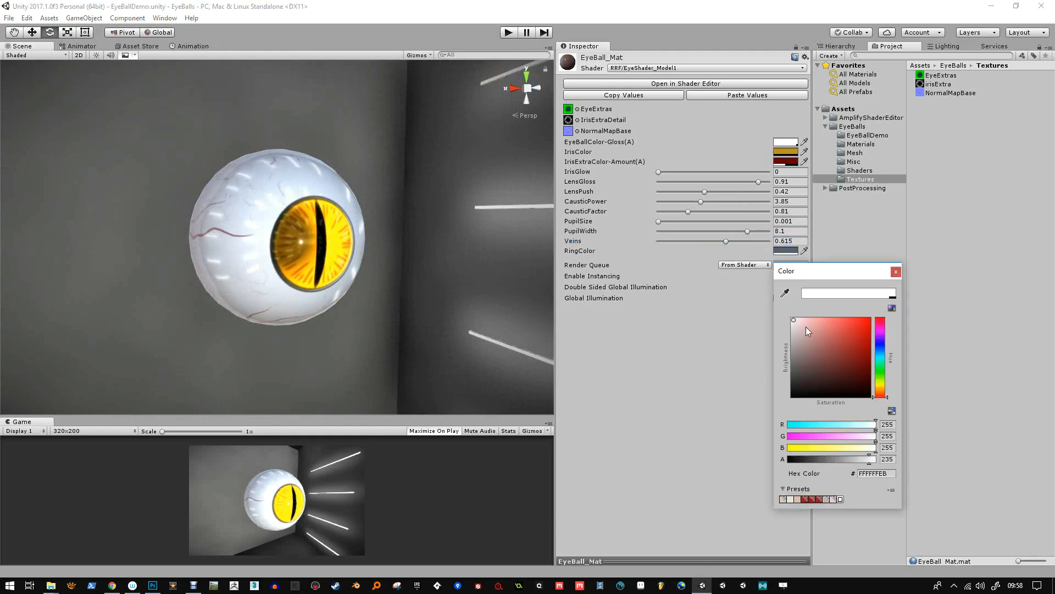
{"action": "left_click_drag", "start_coordinate": [806, 326], "coordinate": [784, 366]}
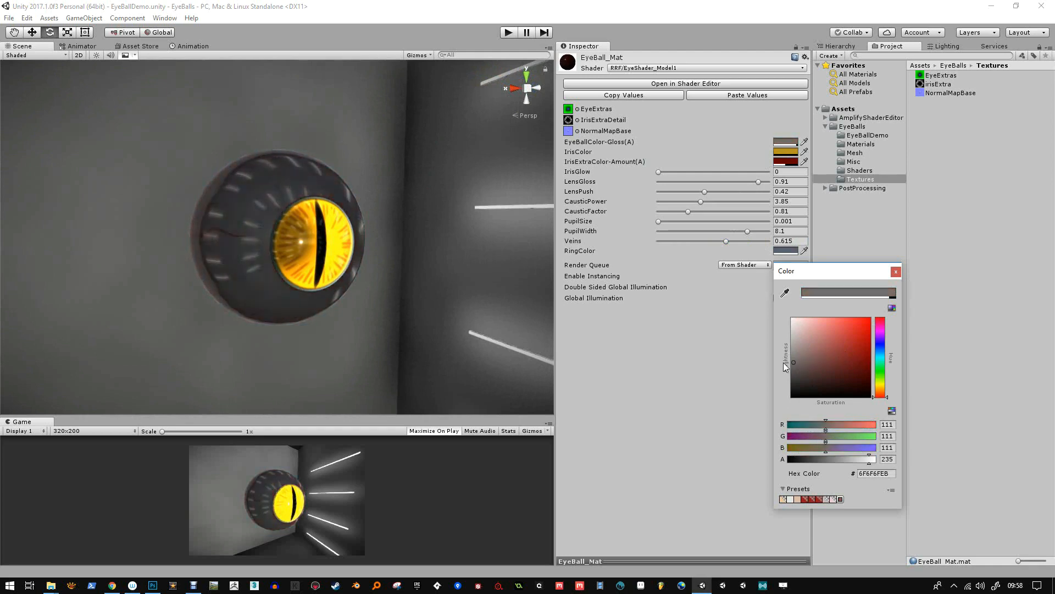
{"action": "left_click", "coordinate": [896, 271]}
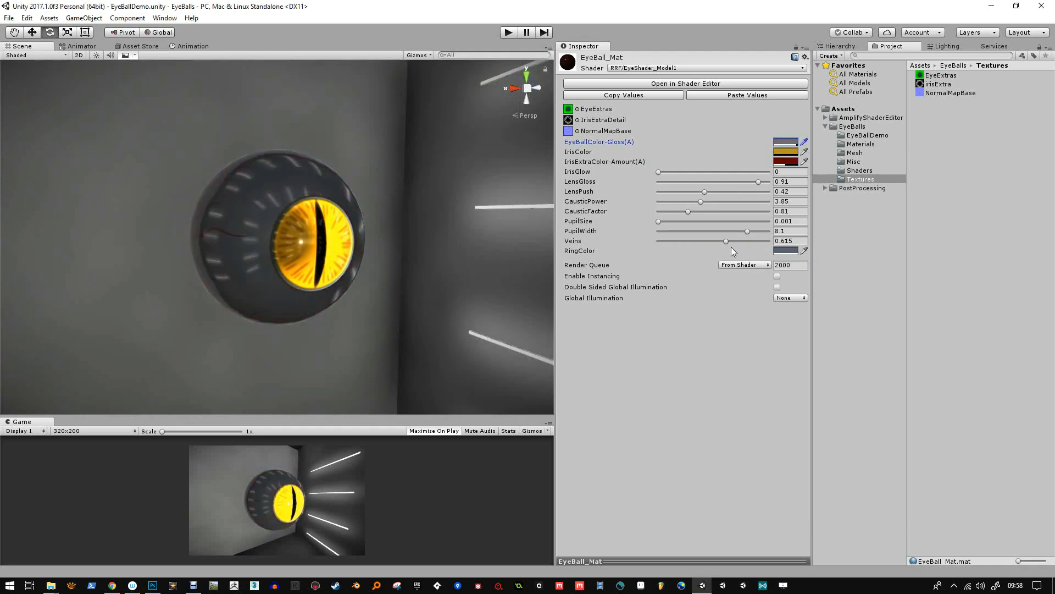
- Lower Veins to 0.23 and reduce the EyeBallColor-Gloss alpha to 109
{"action": "left_click_drag", "start_coordinate": [727, 241], "coordinate": [708, 243]}
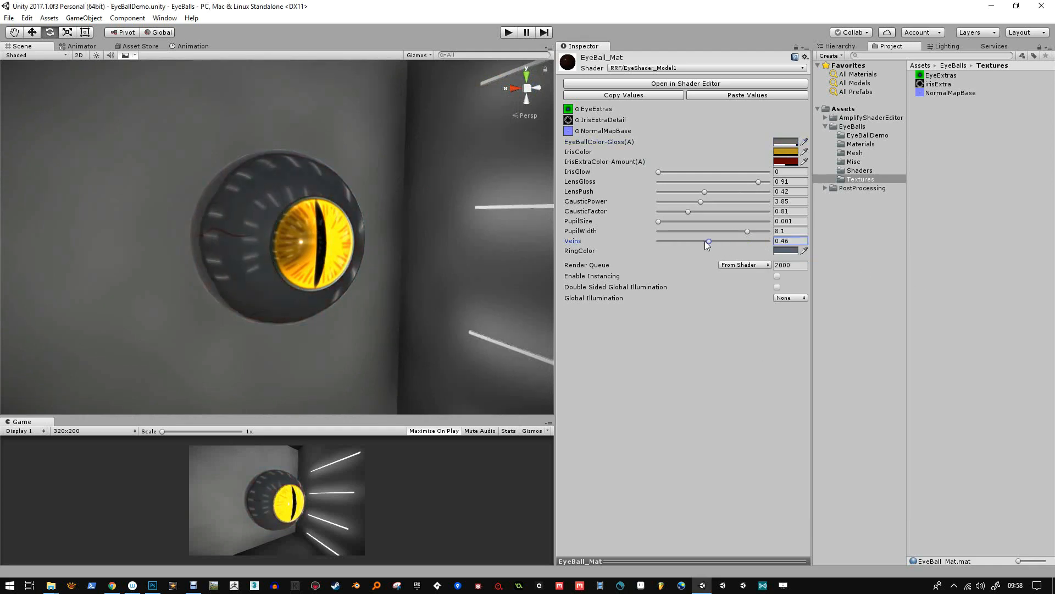
{"action": "left_click", "coordinate": [786, 142]}
{"action": "left_click_drag", "start_coordinate": [870, 460], "coordinate": [826, 456]}
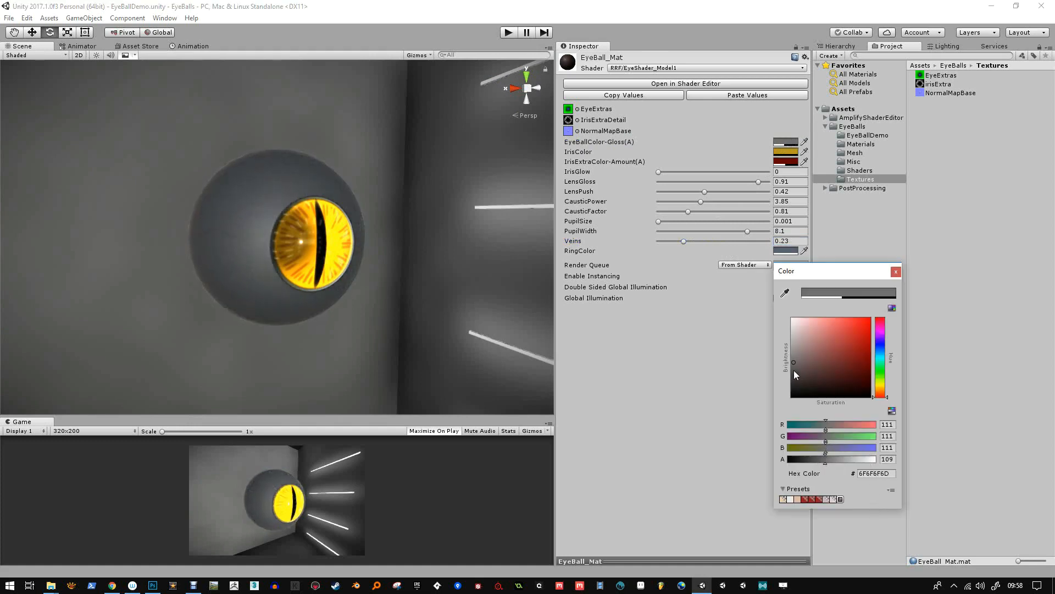
- Darken the EyeBallColor-Gloss colour to grey 3E3E3E and raise Veins to 1
{"action": "left_click_drag", "start_coordinate": [794, 371], "coordinate": [789, 377]}
{"action": "left_click", "coordinate": [896, 272]}
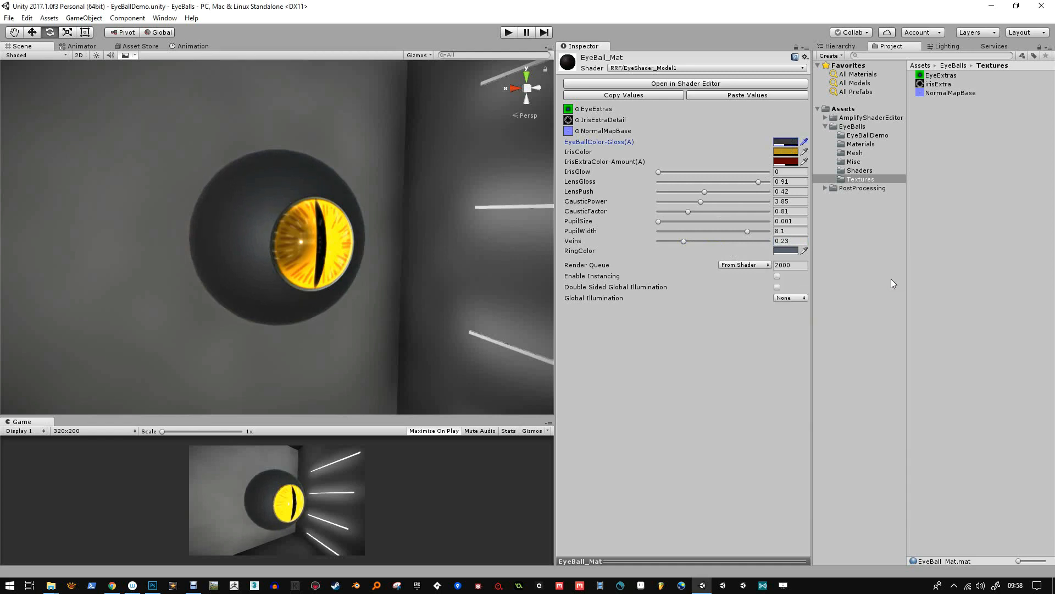
{"action": "left_click_drag", "start_coordinate": [694, 243], "coordinate": [769, 242]}
{"action": "left_click_drag", "start_coordinate": [447, 228], "coordinate": [322, 231], "text": "alt"}
{"action": "key", "text": "e"}
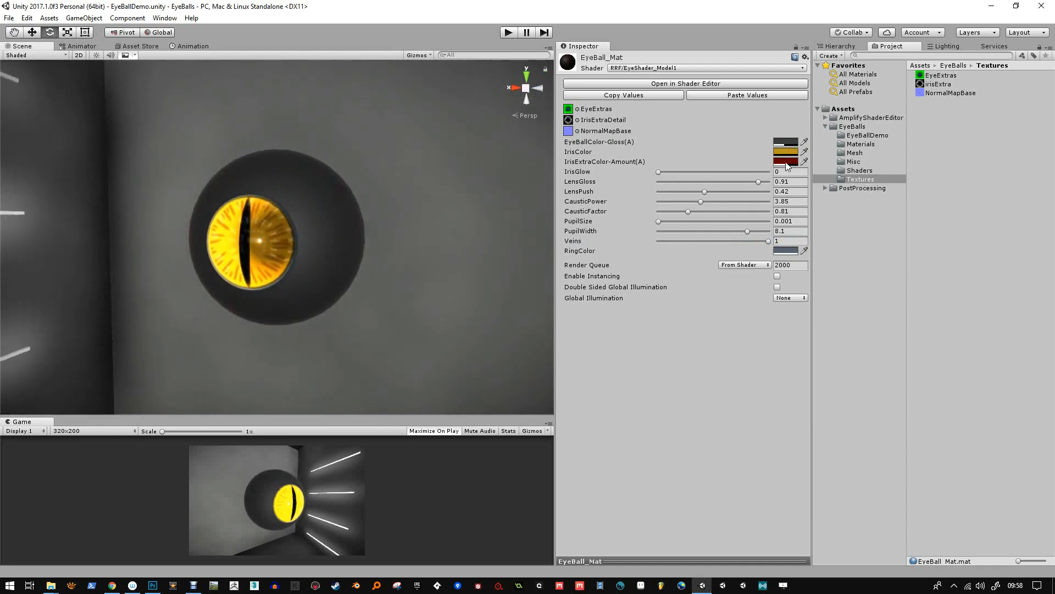
- Raise IrisGlow to 1.85 and LensPush to 0.515 on the eyeball material
{"action": "mouse_move", "coordinate": [661, 171]}
{"action": "left_mouse_down"}
{"action": "mouse_move", "coordinate": [729, 177]}
{"action": "mouse_move", "coordinate": [674, 177]}
{"action": "mouse_move", "coordinate": [746, 199]}
{"action": "mouse_move", "coordinate": [651, 198]}
{"action": "mouse_move", "coordinate": [716, 200]}
{"action": "left_mouse_up"}
{"action": "left_click_drag", "start_coordinate": [380, 217], "coordinate": [337, 192], "text": "alt"}
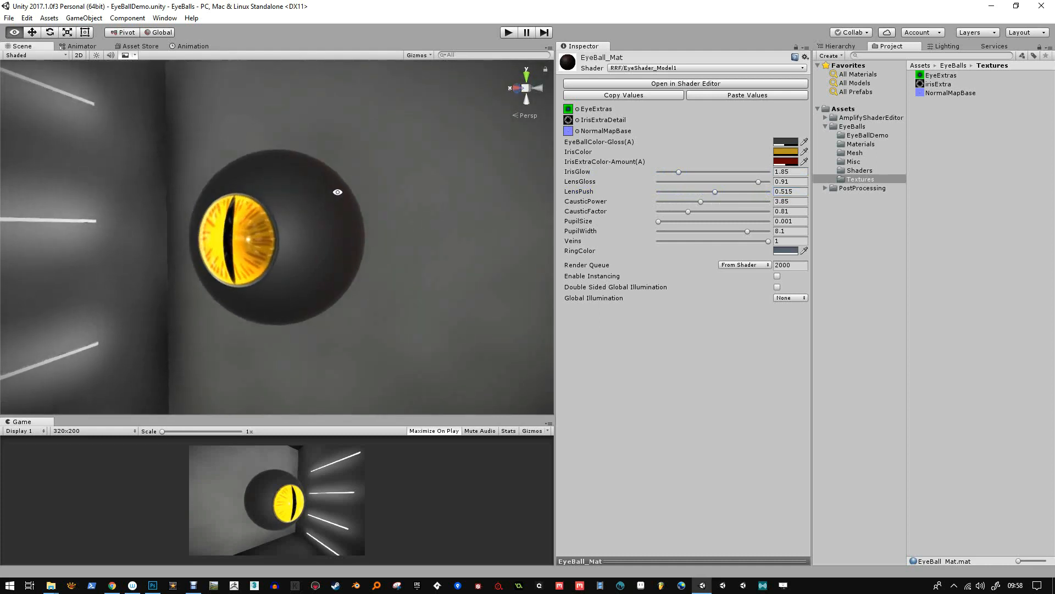
- Change the EyeBallColor-Gloss colour to white FFFFFF and the IrisColor to deeper golden B48C08
{"action": "left_click", "coordinate": [784, 144]}
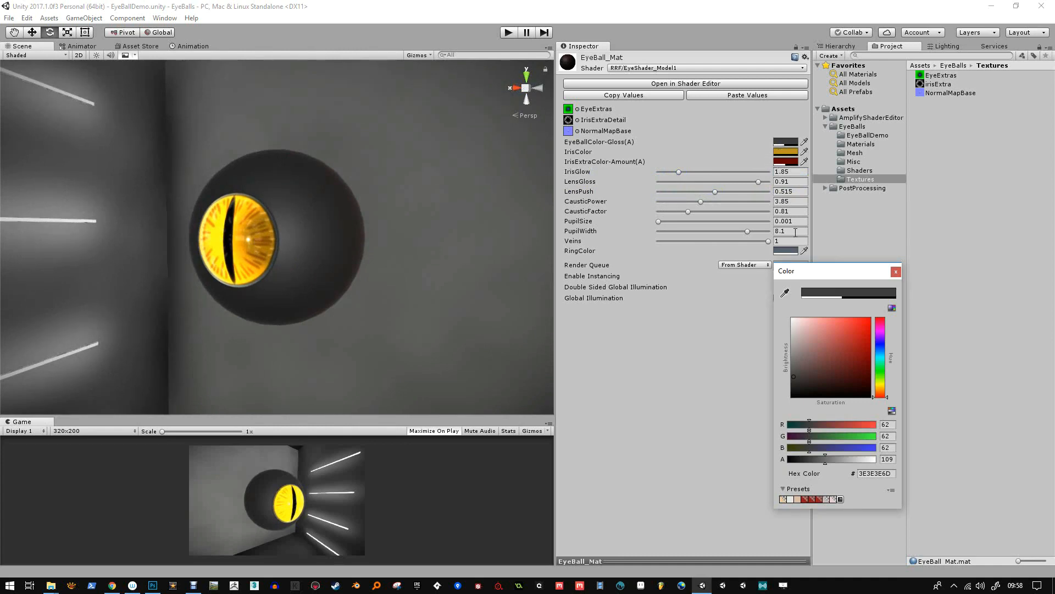
{"action": "mouse_move", "coordinate": [803, 358]}
{"action": "left_mouse_down"}
{"action": "mouse_move", "coordinate": [783, 318]}
{"action": "mouse_move", "coordinate": [786, 327]}
{"action": "left_mouse_up"}
{"action": "mouse_move", "coordinate": [790, 328]}
{"action": "left_mouse_down"}
{"action": "mouse_move", "coordinate": [803, 328]}
{"action": "mouse_move", "coordinate": [794, 315]}
{"action": "left_mouse_up"}
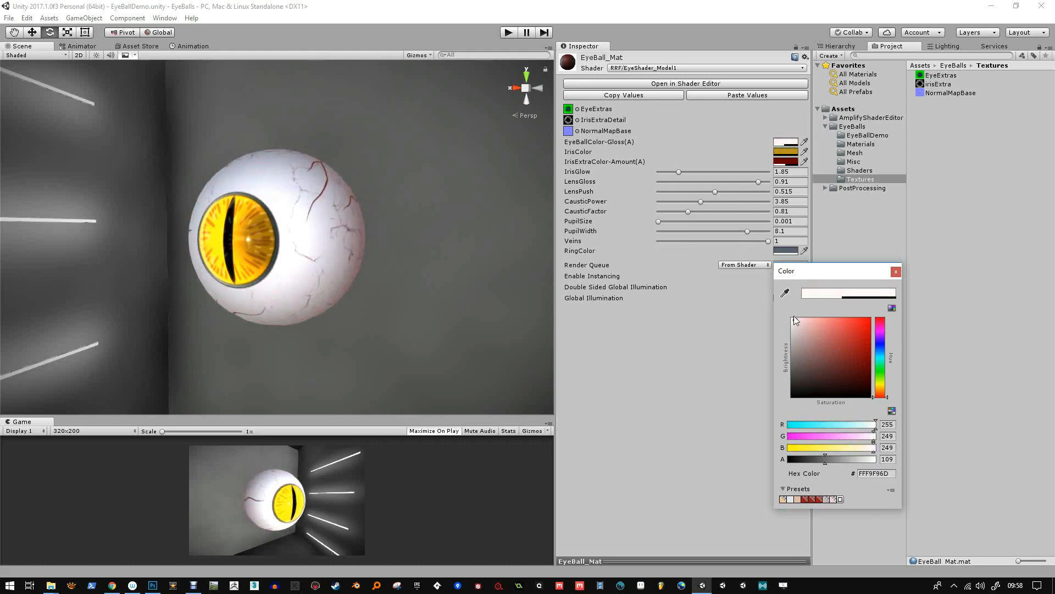
{"action": "left_click", "coordinate": [895, 272]}
{"action": "left_click", "coordinate": [783, 152]}
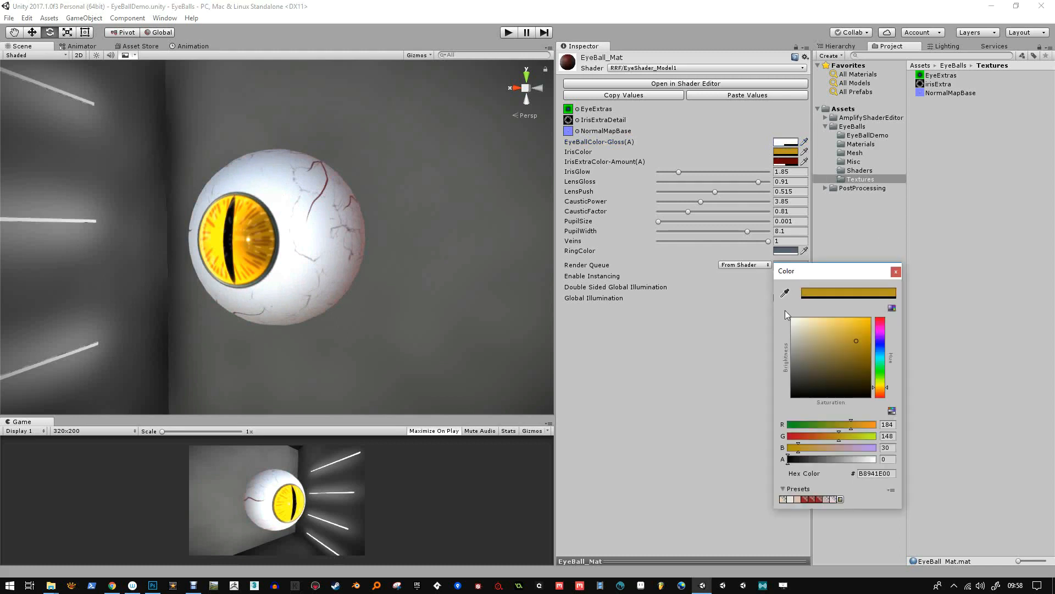
{"action": "mouse_move", "coordinate": [854, 338]}
{"action": "left_mouse_down"}
{"action": "mouse_move", "coordinate": [836, 329]}
{"action": "mouse_move", "coordinate": [866, 342]}
{"action": "left_mouse_up"}
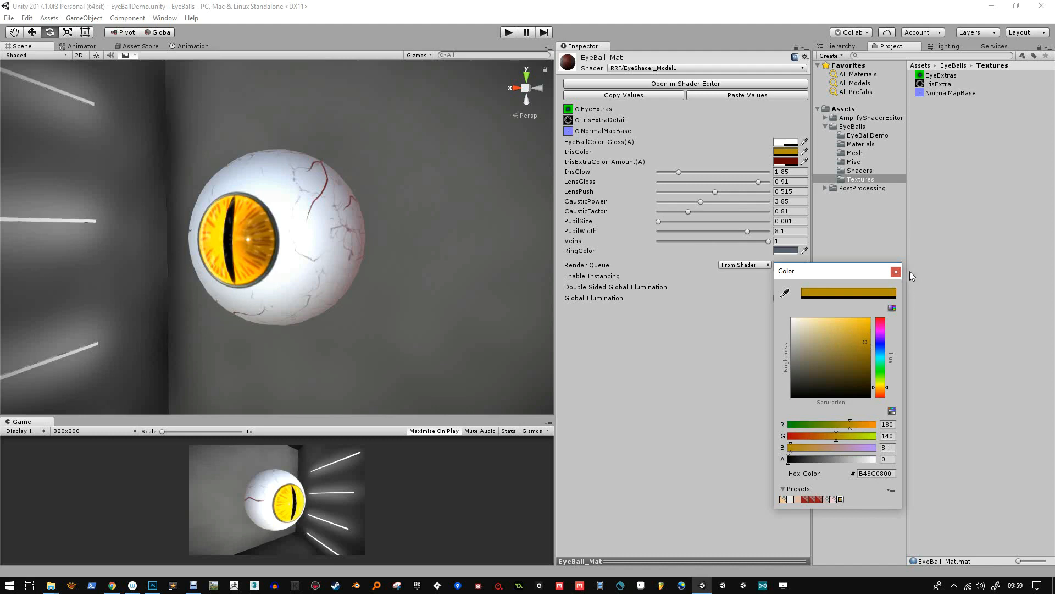
{"action": "left_click", "coordinate": [896, 271]}
- Set IrisGlow to 2.2 and LensGloss to 0.89
{"action": "mouse_move", "coordinate": [758, 182]}
{"action": "left_mouse_down"}
{"action": "mouse_move", "coordinate": [720, 185]}
{"action": "mouse_move", "coordinate": [759, 188]}
{"action": "left_mouse_up"}
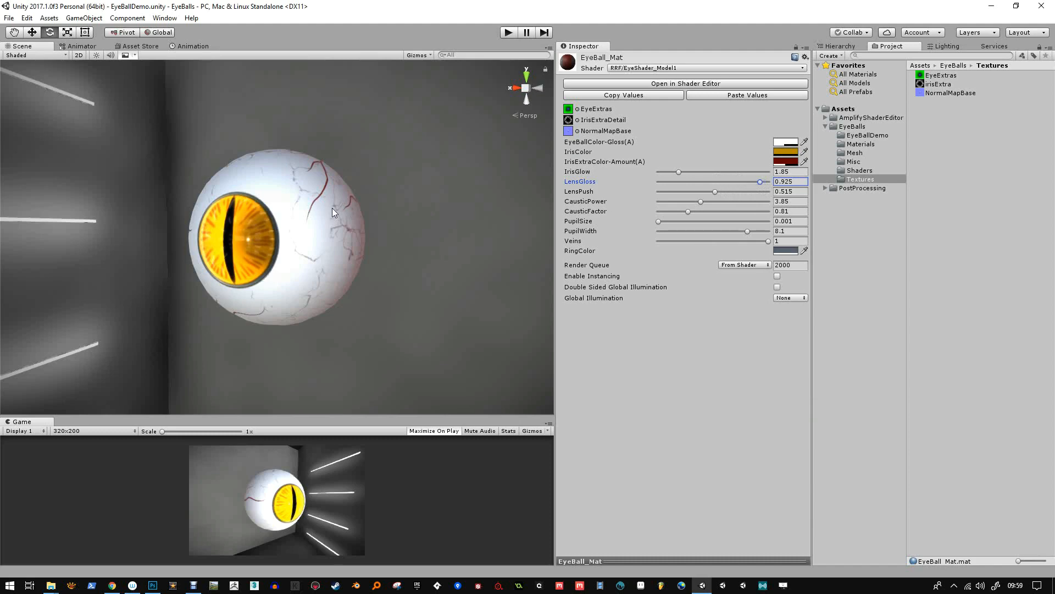
{"action": "left_click_drag", "start_coordinate": [332, 208], "coordinate": [511, 193], "text": "alt"}
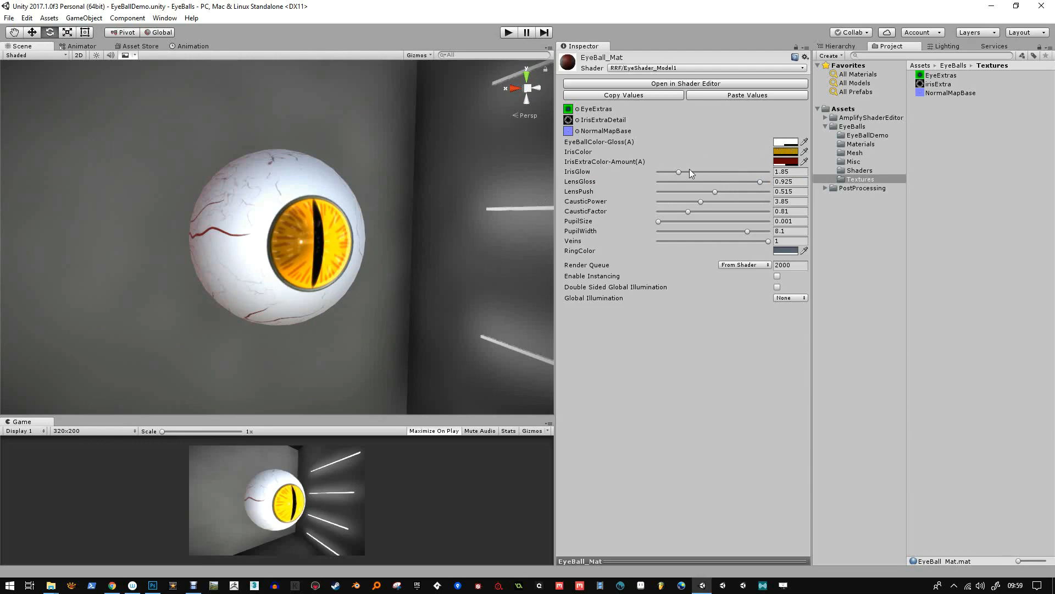
{"action": "left_click_drag", "start_coordinate": [681, 175], "coordinate": [682, 172]}
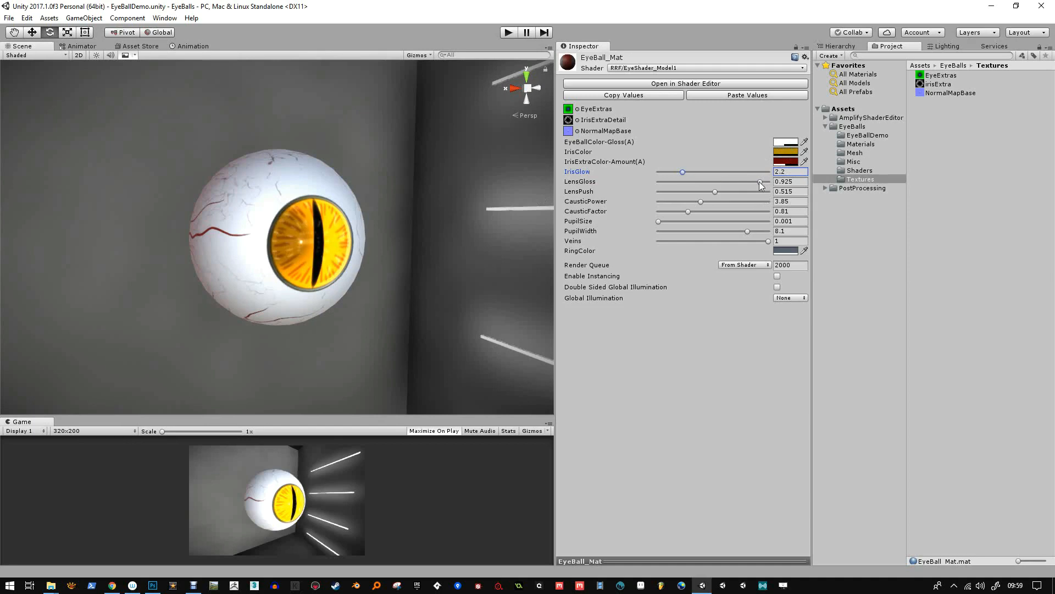
{"action": "mouse_move", "coordinate": [760, 182]}
{"action": "left_mouse_down"}
{"action": "mouse_move", "coordinate": [748, 185]}
{"action": "mouse_move", "coordinate": [757, 186]}
{"action": "left_mouse_up"}
- Reshape the slit pupil into a wide one with PupilWidth 0.66 and PupilSize 82.8
{"action": "left_click_drag", "start_coordinate": [669, 222], "coordinate": [655, 224]}
{"action": "mouse_move", "coordinate": [749, 234]}
{"action": "left_mouse_down"}
{"action": "mouse_move", "coordinate": [667, 233]}
{"action": "mouse_move", "coordinate": [681, 221]}
{"action": "mouse_move", "coordinate": [763, 224]}
{"action": "left_mouse_up"}
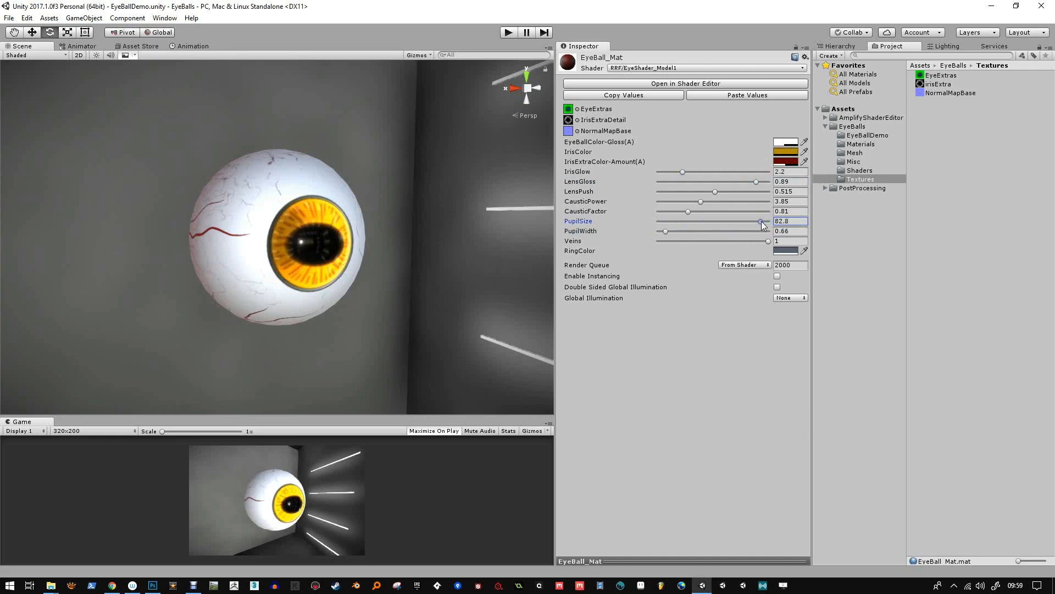
- Change the IrisColor to green 4E9452 and the IrisExtraColor-Amount colour to dark blue 183749 with an alpha of 84
{"action": "left_click", "coordinate": [787, 152]}
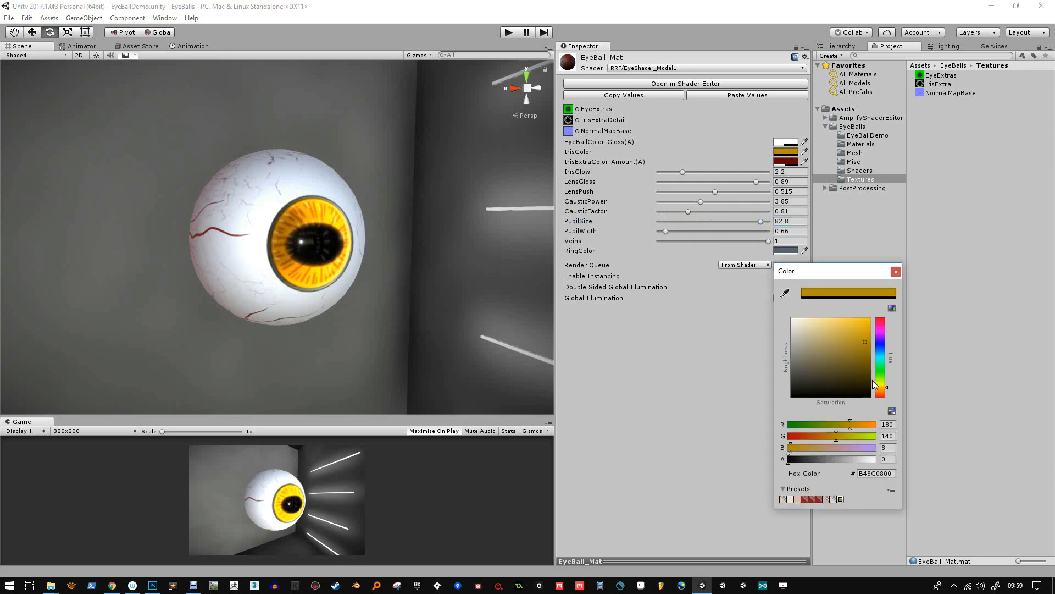
{"action": "left_click_drag", "start_coordinate": [874, 383], "coordinate": [828, 354]}
{"action": "left_click", "coordinate": [896, 271]}
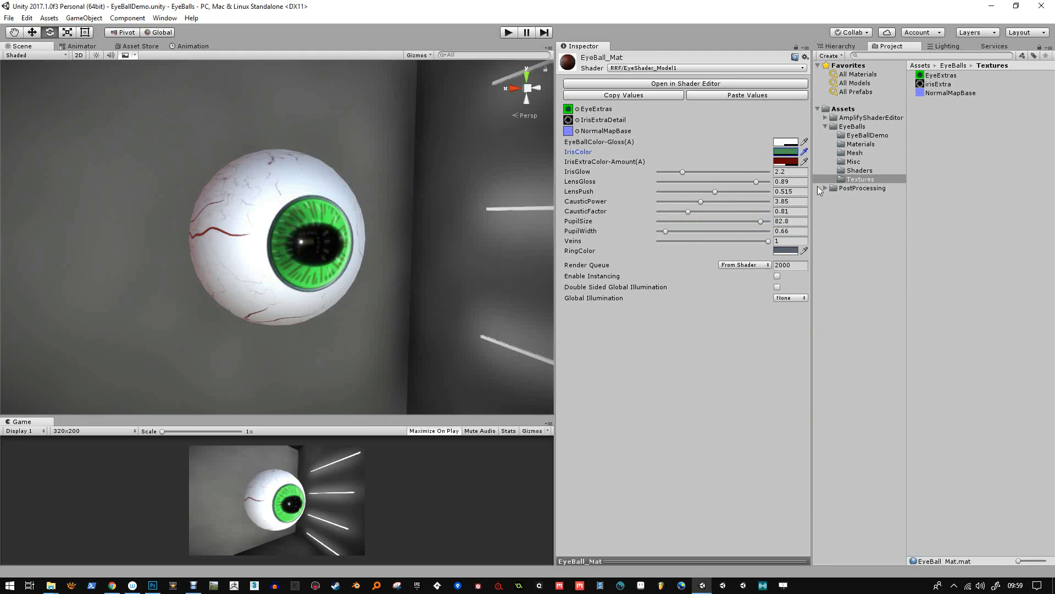
{"action": "left_click", "coordinate": [786, 161]}
{"action": "left_click_drag", "start_coordinate": [882, 360], "coordinate": [844, 373]}
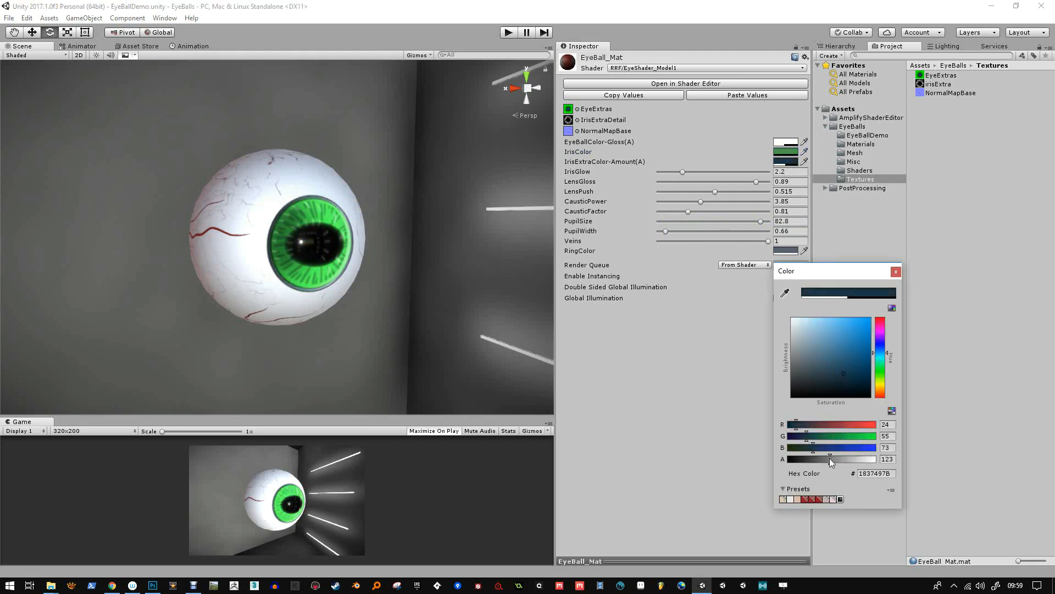
{"action": "left_click_drag", "start_coordinate": [829, 457], "coordinate": [813, 456]}
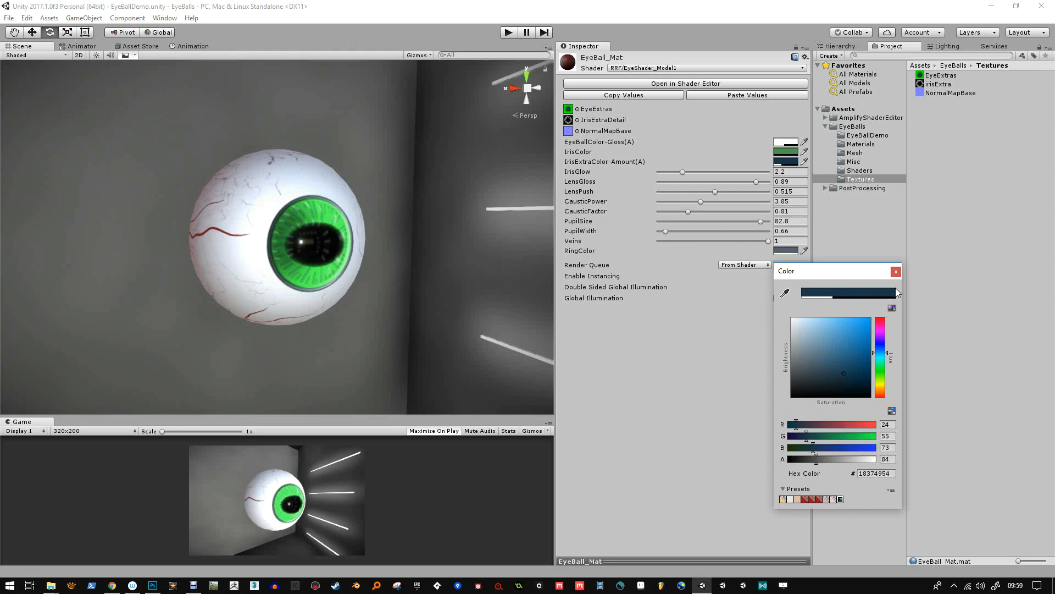
{"action": "left_click", "coordinate": [895, 272]}
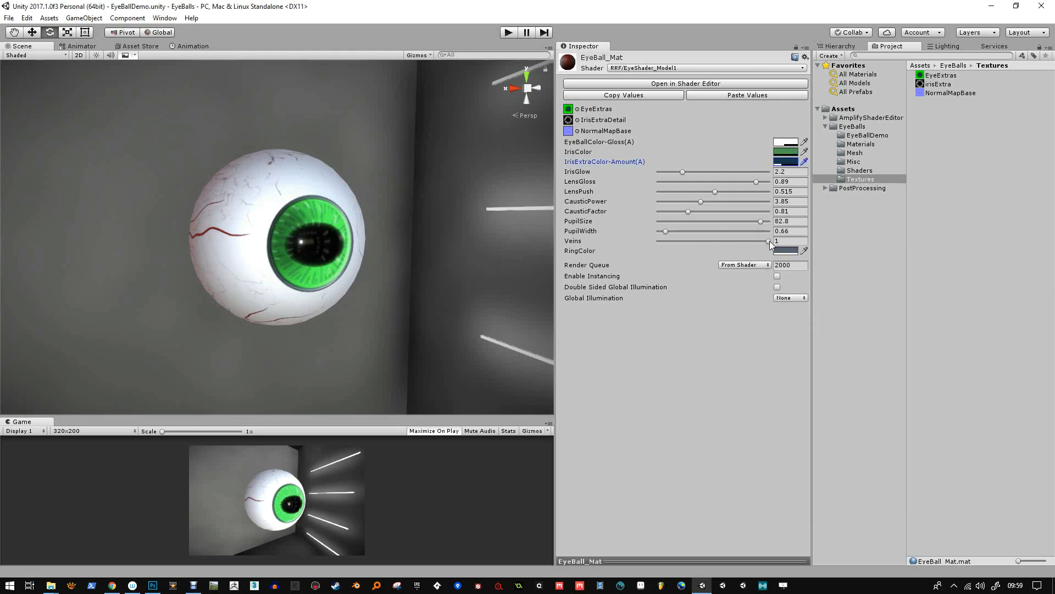
- Set Veins to 0.481, PupilWidth to 0.62, PupilSize to 85.9, CausticPower to 2.31 and CausticFactor to 1.53
{"action": "left_click_drag", "start_coordinate": [768, 240], "coordinate": [665, 231]}
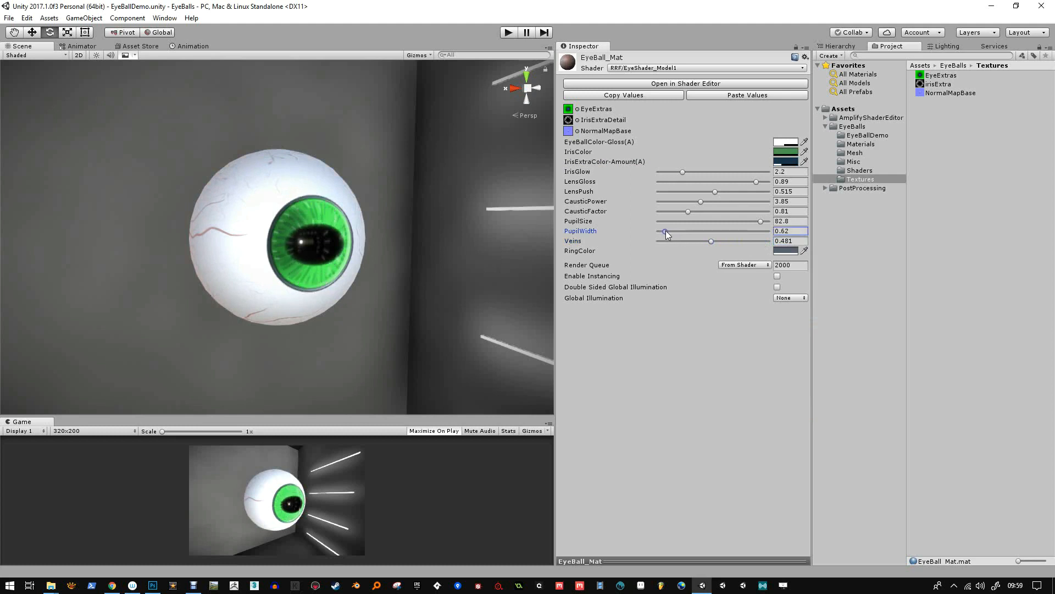
{"action": "left_click_drag", "start_coordinate": [761, 222], "coordinate": [768, 225]}
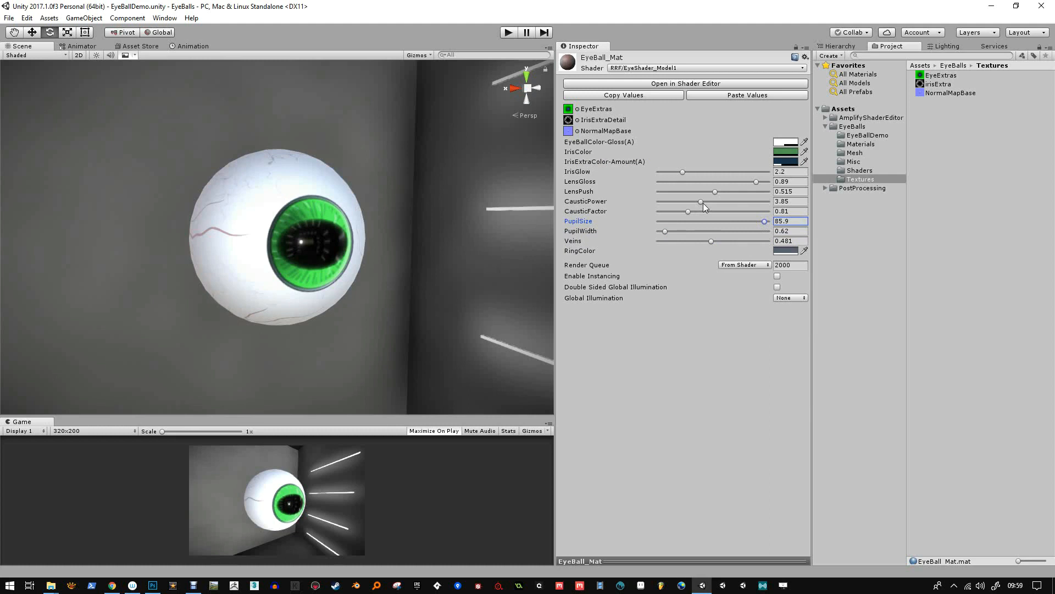
{"action": "mouse_move", "coordinate": [702, 202]}
{"action": "left_mouse_down"}
{"action": "mouse_move", "coordinate": [665, 212]}
{"action": "mouse_move", "coordinate": [734, 212]}
{"action": "mouse_move", "coordinate": [684, 202]}
{"action": "left_mouse_up"}
- Change the IrisColor from green to olive yellow 76742B
{"action": "left_click", "coordinate": [785, 153]}
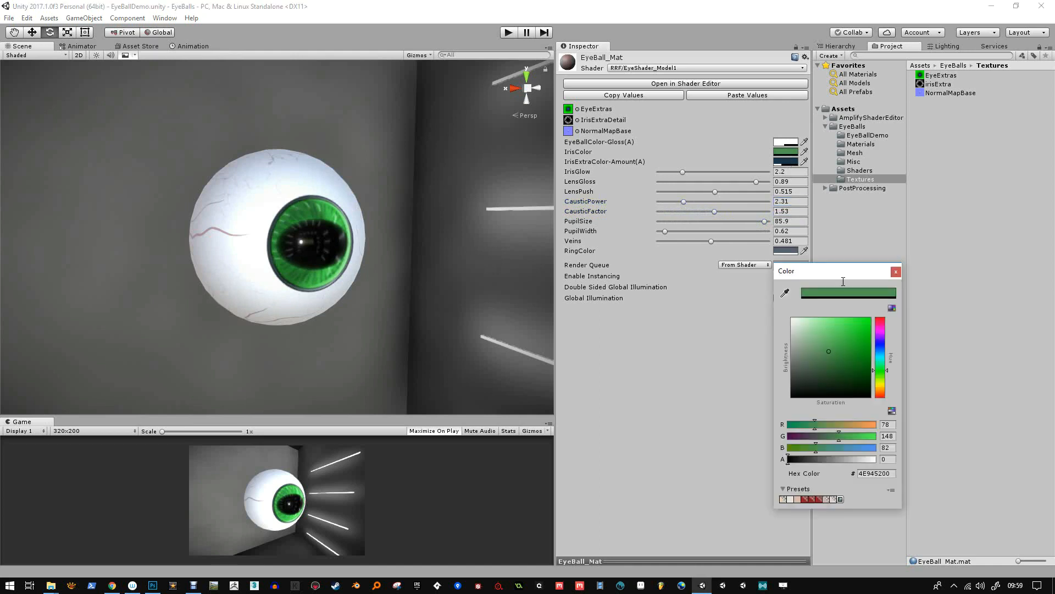
{"action": "left_click_drag", "start_coordinate": [874, 385], "coordinate": [841, 359]}
{"action": "left_click", "coordinate": [896, 271]}
- Tint the EyeBallColor-Gloss colour pale pink DBCACA and raise Veins to 1
{"action": "left_click", "coordinate": [787, 143]}
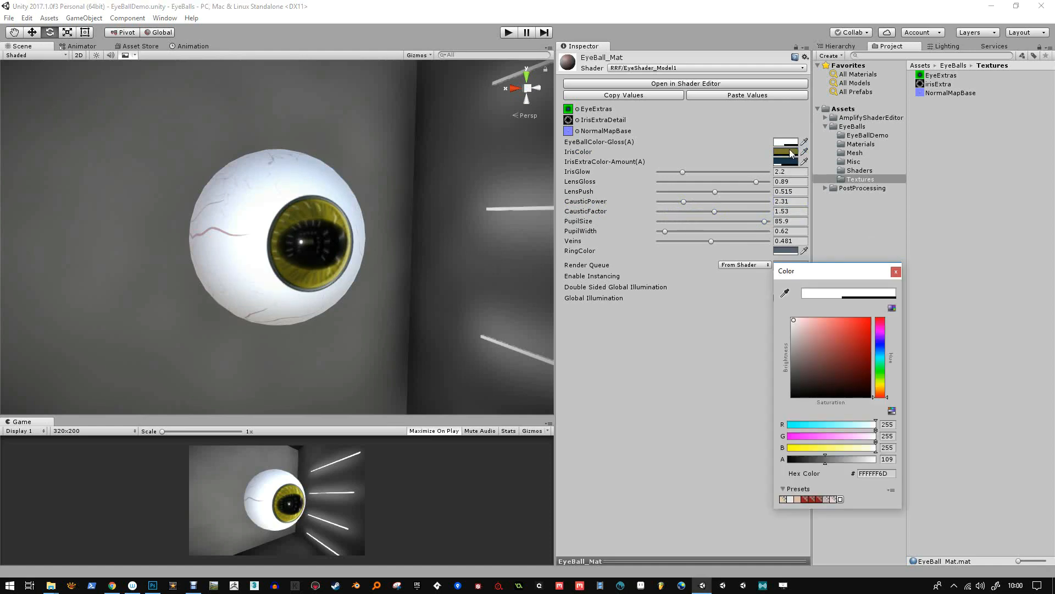
{"action": "mouse_move", "coordinate": [792, 317]}
{"action": "left_mouse_down"}
{"action": "mouse_move", "coordinate": [790, 338]}
{"action": "mouse_move", "coordinate": [800, 331]}
{"action": "left_mouse_up"}
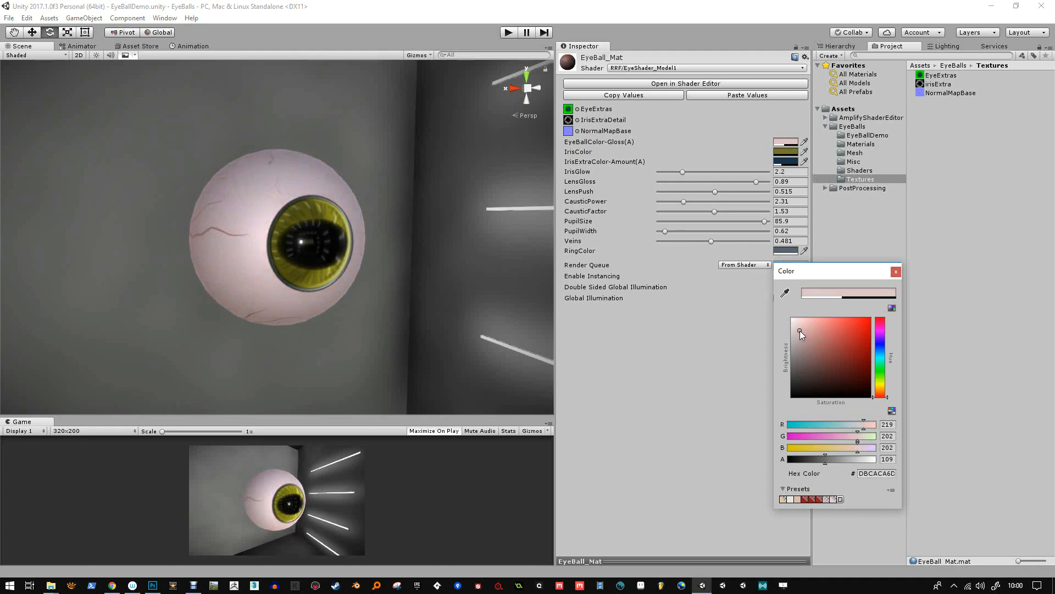
{"action": "left_click", "coordinate": [896, 271]}
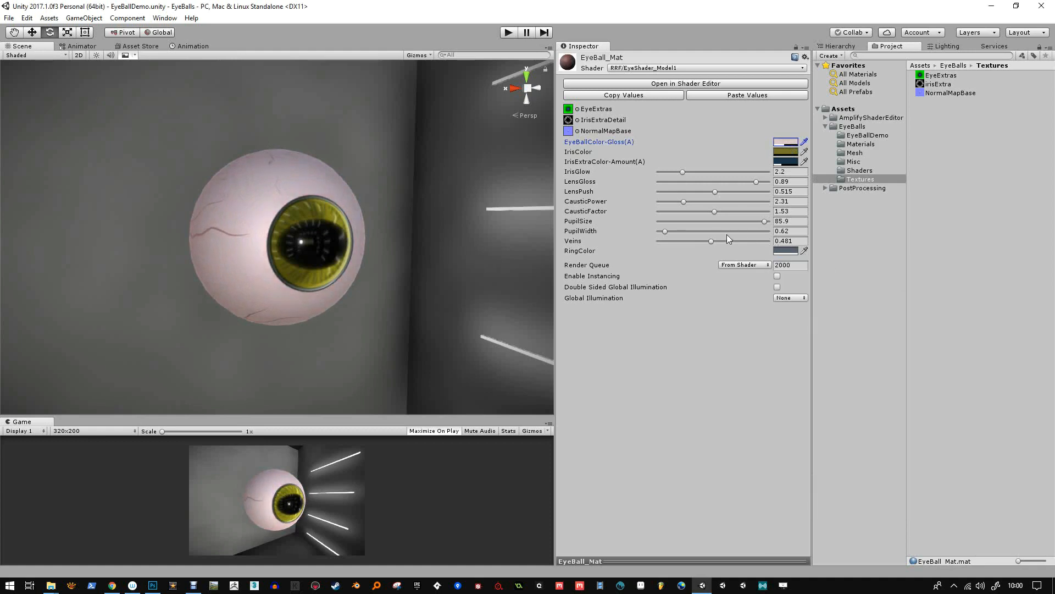
{"action": "left_click_drag", "start_coordinate": [726, 240], "coordinate": [791, 250]}
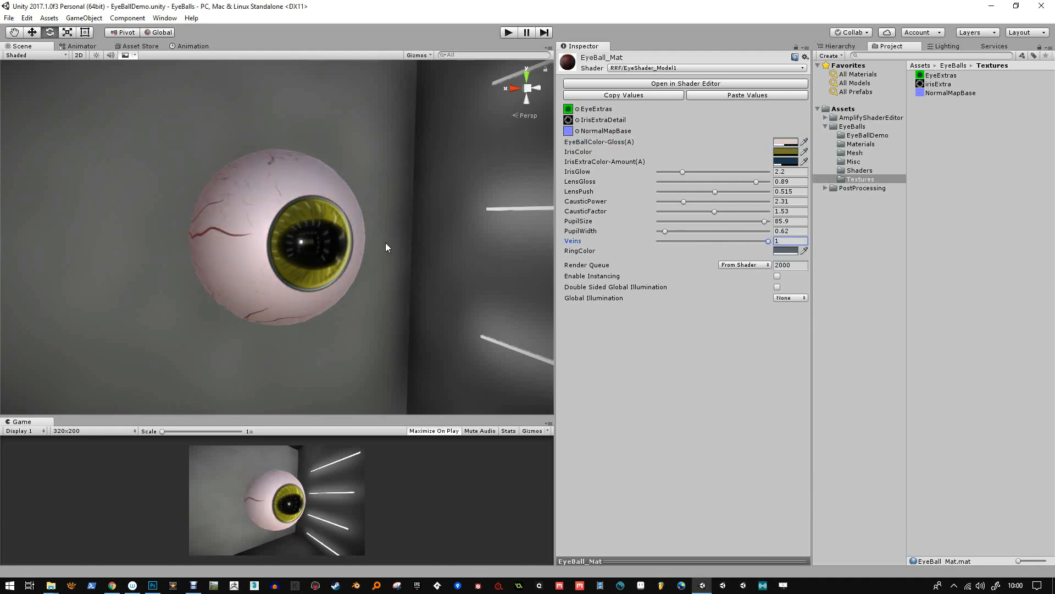
- Lower LensPush to 0.4 and raise LensGloss to 0.945, checking the lens reflections from several angles
{"action": "left_click_drag", "start_coordinate": [385, 247], "coordinate": [325, 235], "text": "alt"}
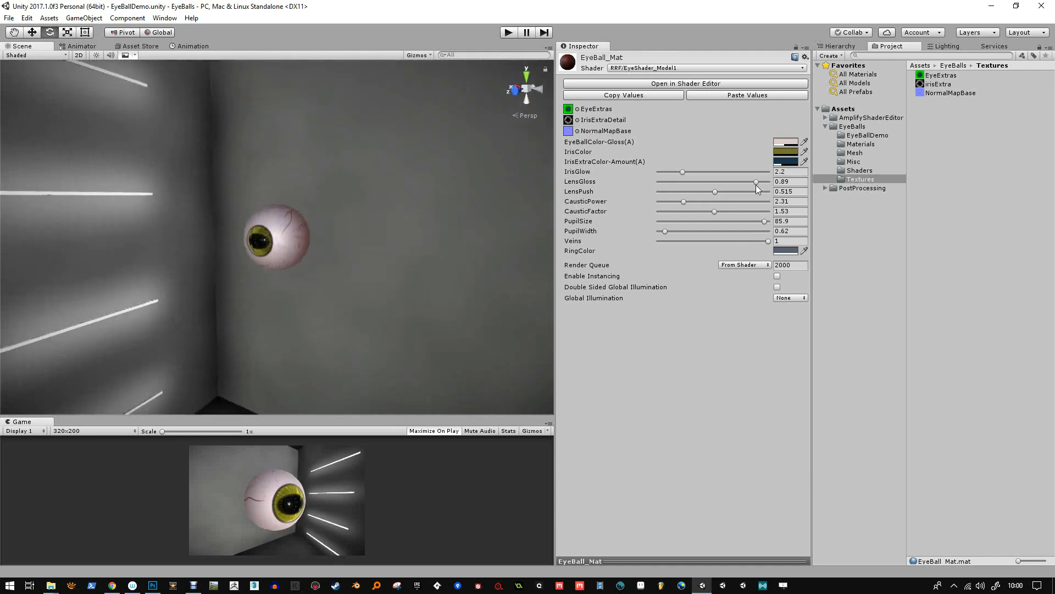
{"action": "left_click_drag", "start_coordinate": [724, 190], "coordinate": [702, 192]}
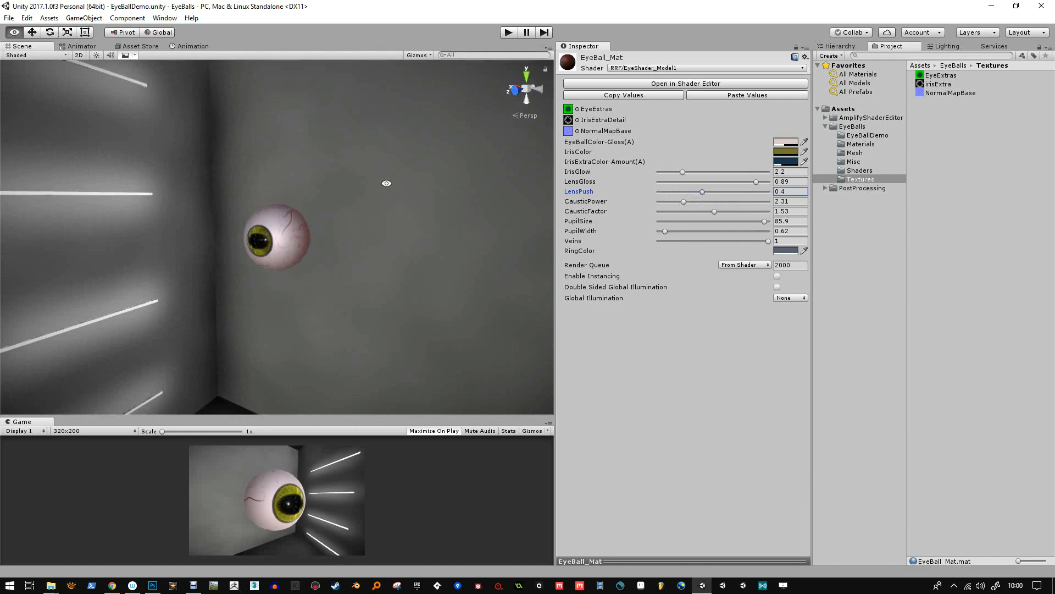
{"action": "right_click_drag", "start_coordinate": [389, 181], "coordinate": [414, 235], "text": "alt"}
{"action": "left_click_drag", "start_coordinate": [413, 236], "coordinate": [596, 267], "text": "alt"}
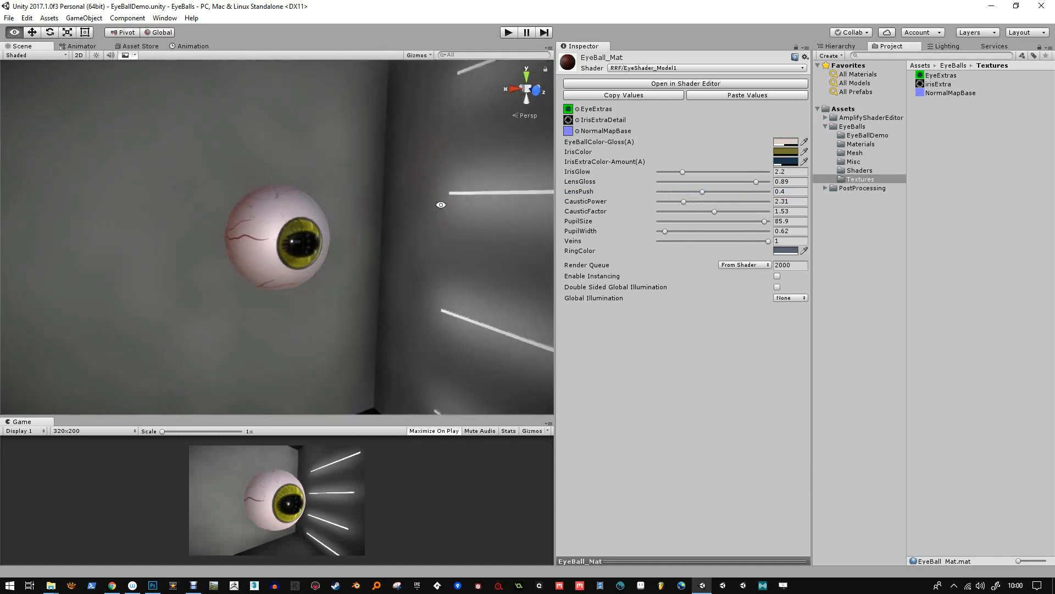
{"action": "right_click_drag", "start_coordinate": [441, 205], "coordinate": [425, 309], "text": "alt"}
{"action": "mouse_move", "coordinate": [424, 207]}
{"action": "left_mouse_down", "text": "alt"}
{"action": "mouse_move", "coordinate": [353, 224]}
{"action": "mouse_move", "coordinate": [377, 189]}
{"action": "mouse_move", "coordinate": [367, 151]}
{"action": "mouse_move", "coordinate": [395, 229]}
{"action": "mouse_move", "coordinate": [421, 228]}
{"action": "left_mouse_up", "text": "alt"}
{"action": "key", "text": "e"}
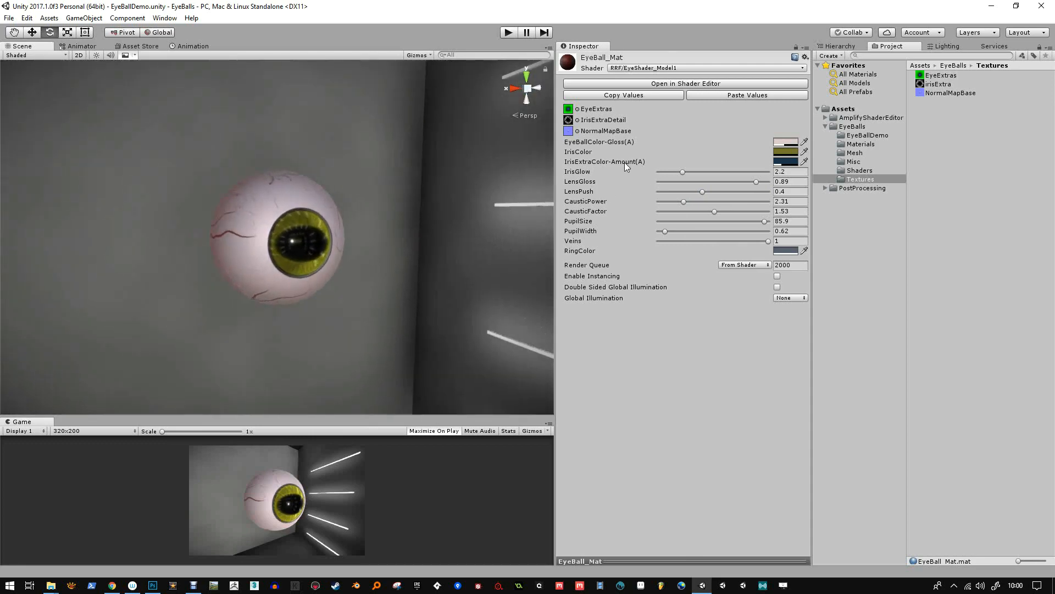
{"action": "mouse_move", "coordinate": [757, 182]}
{"action": "left_mouse_down"}
{"action": "mouse_move", "coordinate": [699, 188]}
{"action": "mouse_move", "coordinate": [761, 187]}
{"action": "left_mouse_up"}
{"action": "left_click_drag", "start_coordinate": [374, 186], "coordinate": [418, 172], "text": "alt"}
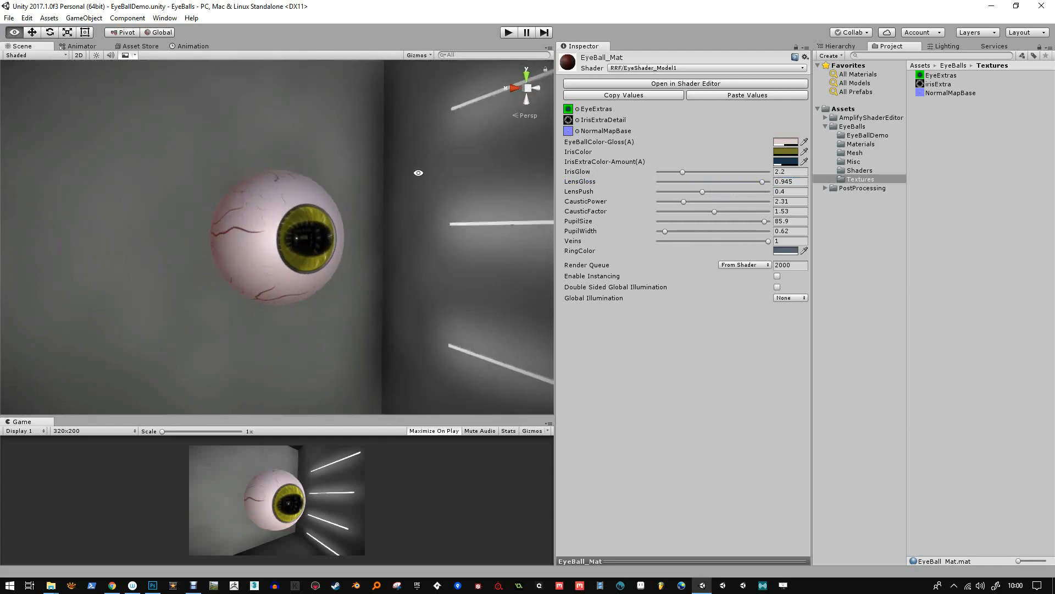
- Raise the alpha of EyeBallColor-Gloss to 243 for a glossier eyeball and inspect its reflections
{"action": "left_click", "coordinate": [780, 143]}
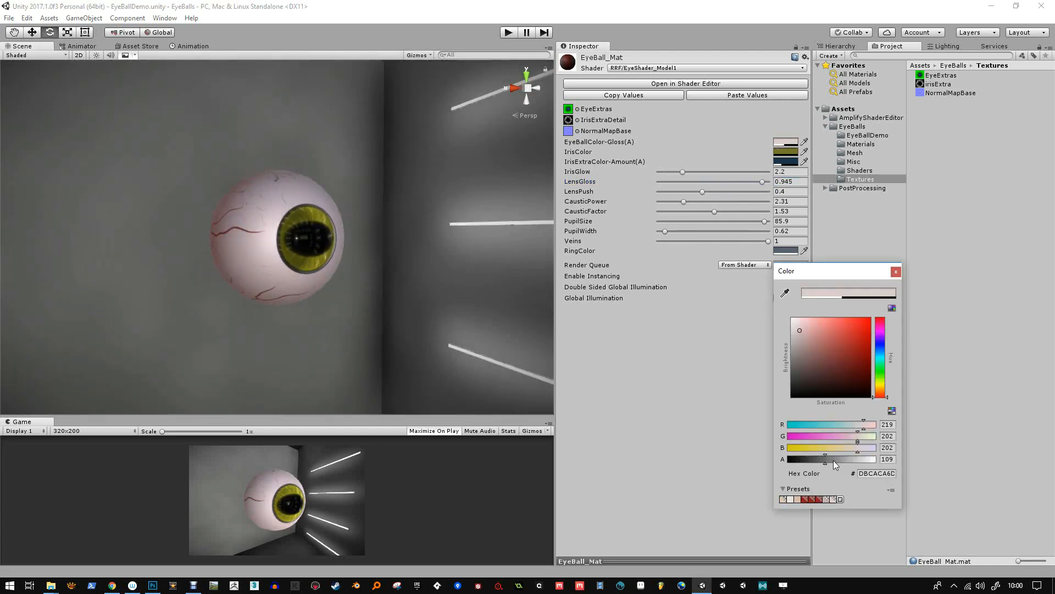
{"action": "left_click_drag", "start_coordinate": [833, 460], "coordinate": [871, 459]}
{"action": "left_click", "coordinate": [360, 221], "text": "alt"}
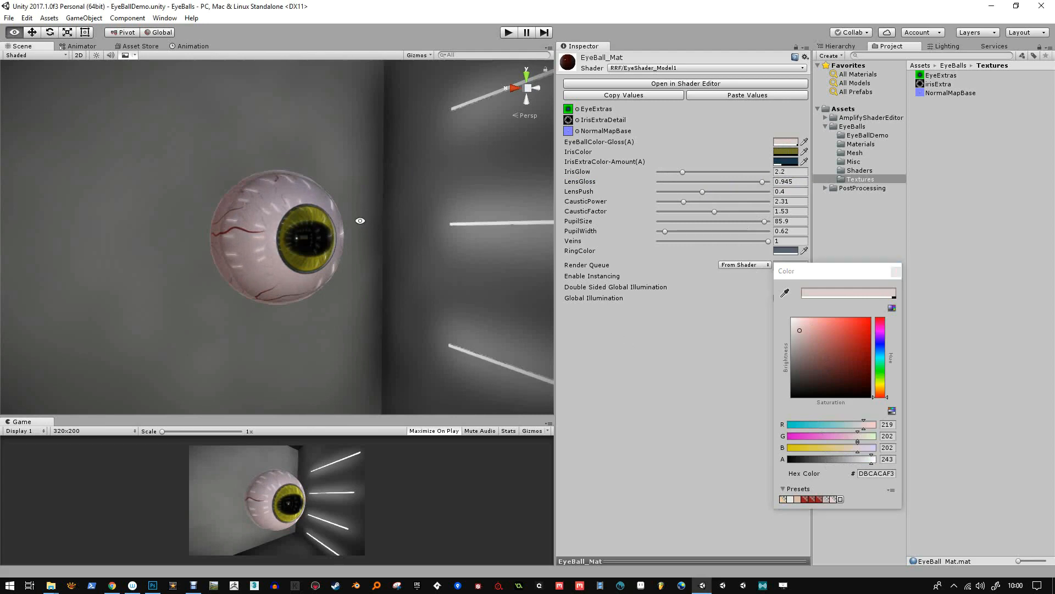
{"action": "left_click_drag", "start_coordinate": [421, 251], "coordinate": [293, 218], "text": "alt"}
{"action": "scroll", "coordinate": [295, 235], "scroll_direction": "up", "scroll_amount": 2}
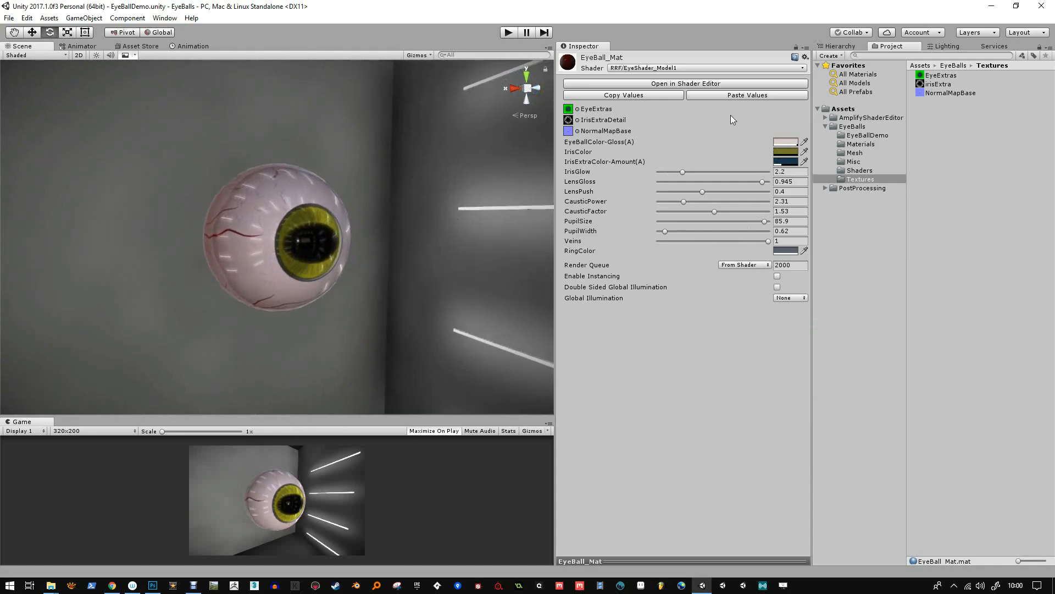
- Change the IrisColor to muted blue 627D8B
{"action": "left_click", "coordinate": [786, 151]}
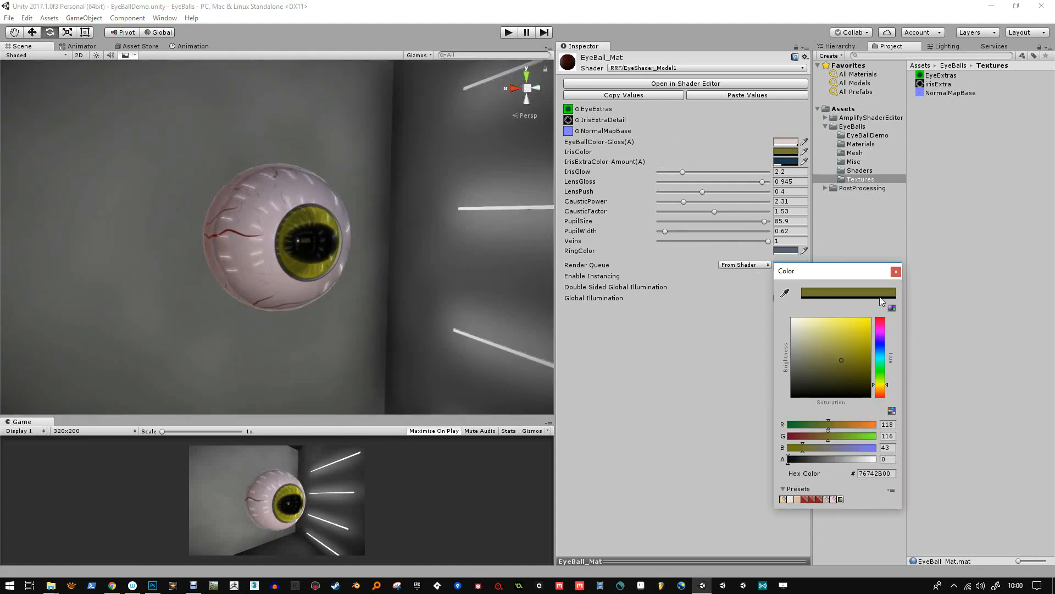
{"action": "left_click", "coordinate": [882, 358]}
{"action": "mouse_move", "coordinate": [848, 357]}
{"action": "left_mouse_down"}
{"action": "mouse_move", "coordinate": [871, 341]}
{"action": "mouse_move", "coordinate": [883, 352]}
{"action": "mouse_move", "coordinate": [819, 345]}
{"action": "mouse_move", "coordinate": [816, 353]}
{"action": "left_mouse_up"}
{"action": "left_click", "coordinate": [882, 355]}
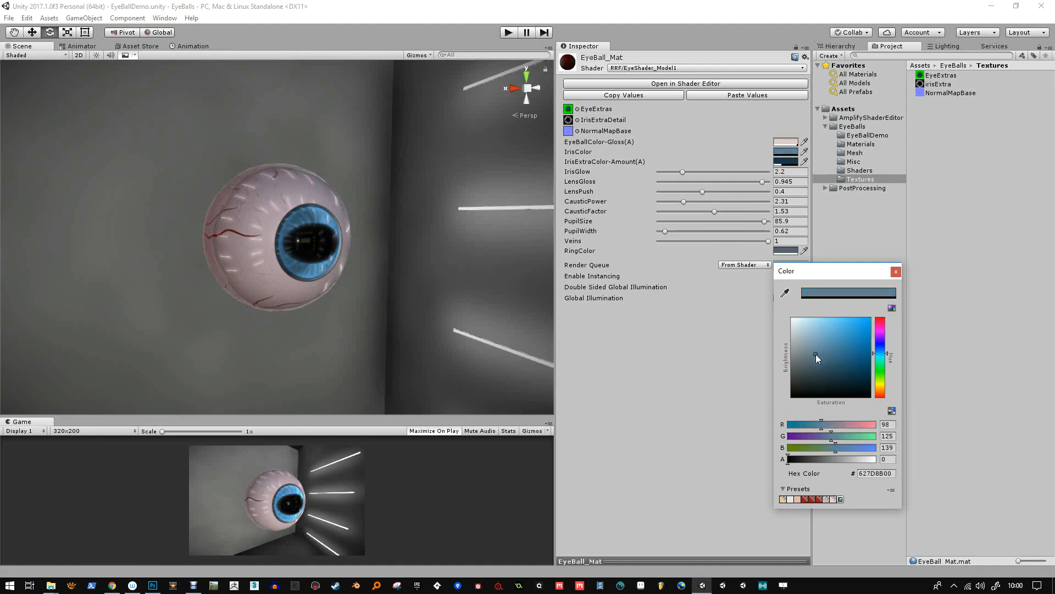
{"action": "left_click", "coordinate": [895, 273]}
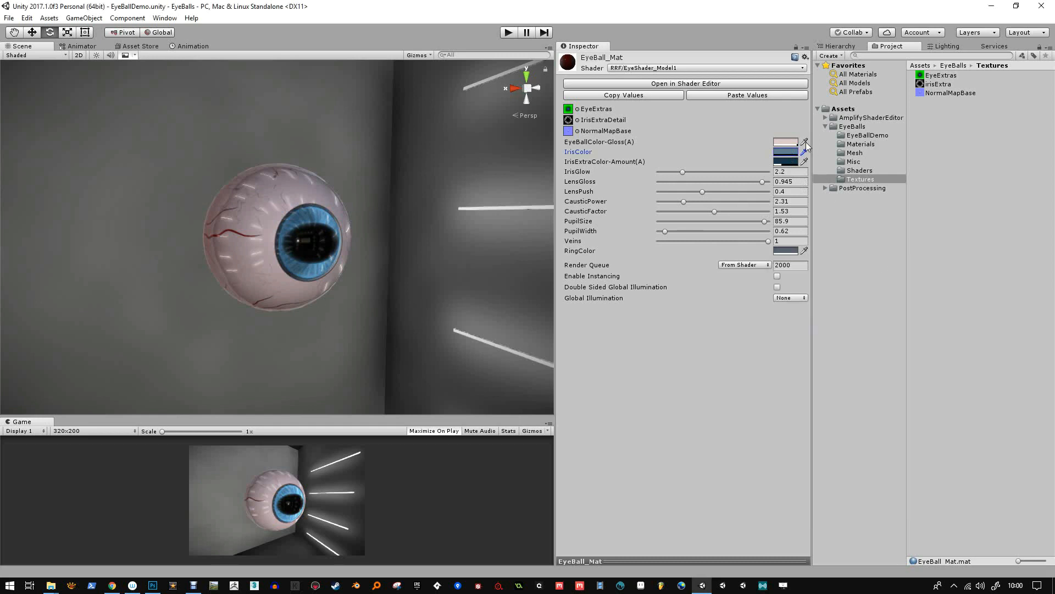
- Change the EyeBallColor-Gloss colour to off-white F2F2F2, keeping the alpha at 243
{"action": "left_click", "coordinate": [786, 142]}
{"action": "left_click", "coordinate": [793, 325]}
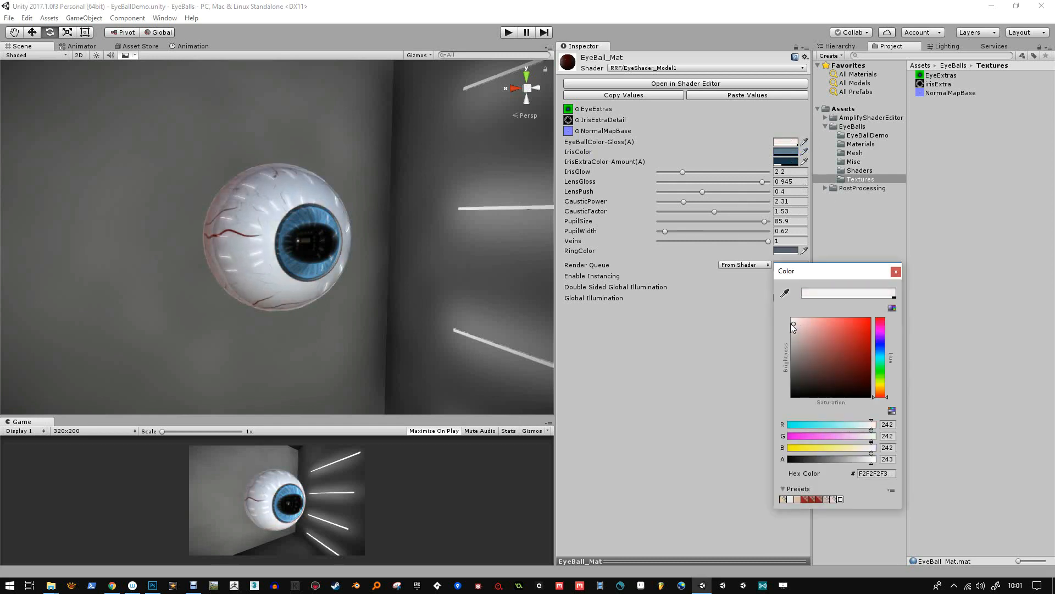
- Lower the alpha of EyeBallColor-Gloss to 210 to soften the eyeball's reflections
{"action": "left_click", "coordinate": [896, 271]}
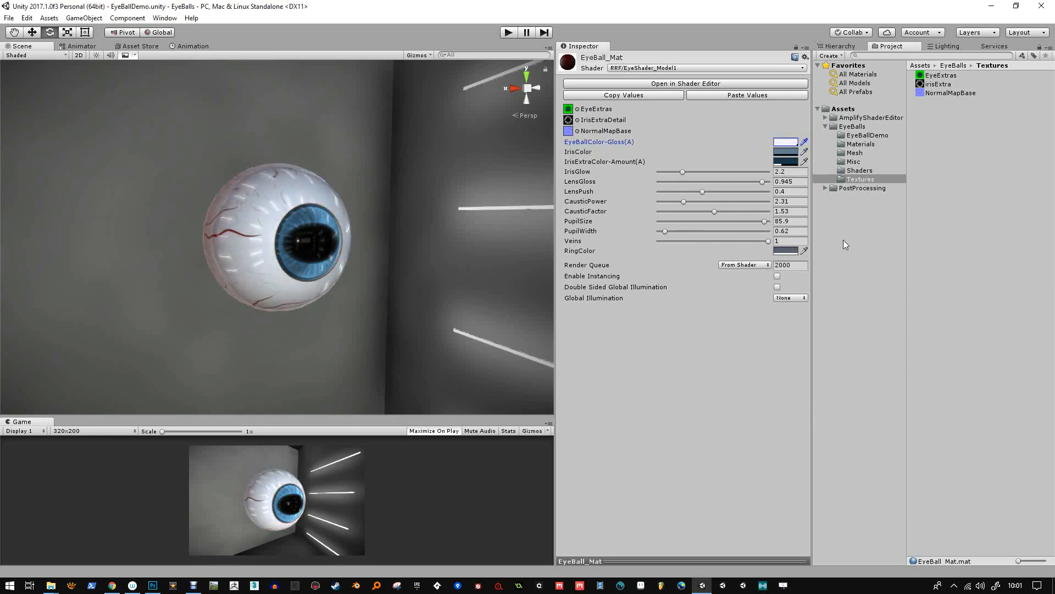
{"action": "left_click", "coordinate": [786, 142]}
{"action": "left_click_drag", "start_coordinate": [872, 462], "coordinate": [860, 462]}
{"action": "left_click", "coordinate": [892, 271]}
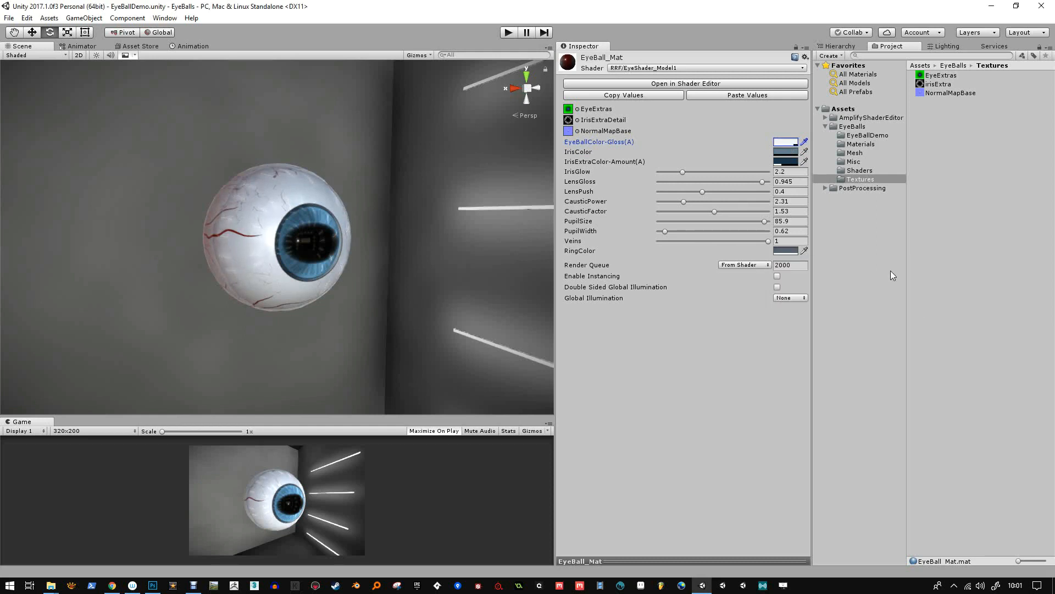
- Set LensGloss to 0.89, IrisGlow to 1.45, LensPush to 0.286, CausticPower to 5.06 and CausticFactor to 0.86
{"action": "left_click_drag", "start_coordinate": [762, 183], "coordinate": [757, 182]}
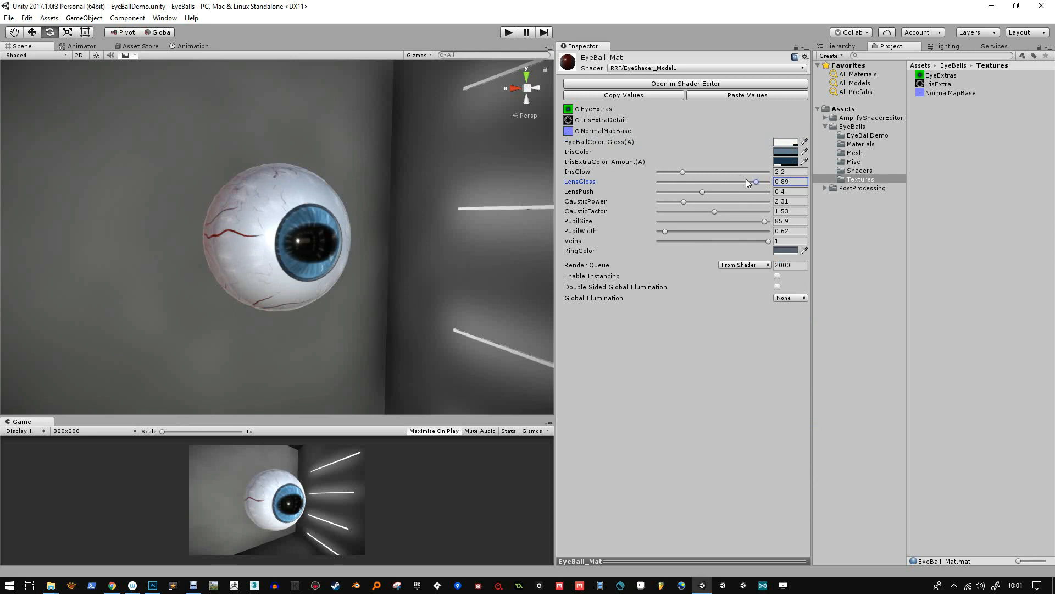
{"action": "mouse_move", "coordinate": [685, 171]}
{"action": "left_mouse_down"}
{"action": "mouse_move", "coordinate": [663, 173]}
{"action": "mouse_move", "coordinate": [738, 194]}
{"action": "mouse_move", "coordinate": [668, 193]}
{"action": "mouse_move", "coordinate": [758, 218]}
{"action": "mouse_move", "coordinate": [692, 218]}
{"action": "mouse_move", "coordinate": [713, 202]}
{"action": "left_mouse_up"}
{"action": "left_click", "coordinate": [685, 203]}
- Set PupilWidth to 1 for a round pupil and PupilSize to 80.1
{"action": "left_click_drag", "start_coordinate": [674, 233], "coordinate": [670, 231]}
{"action": "left_click", "coordinate": [793, 232]}
{"action": "type", "text": "1"}
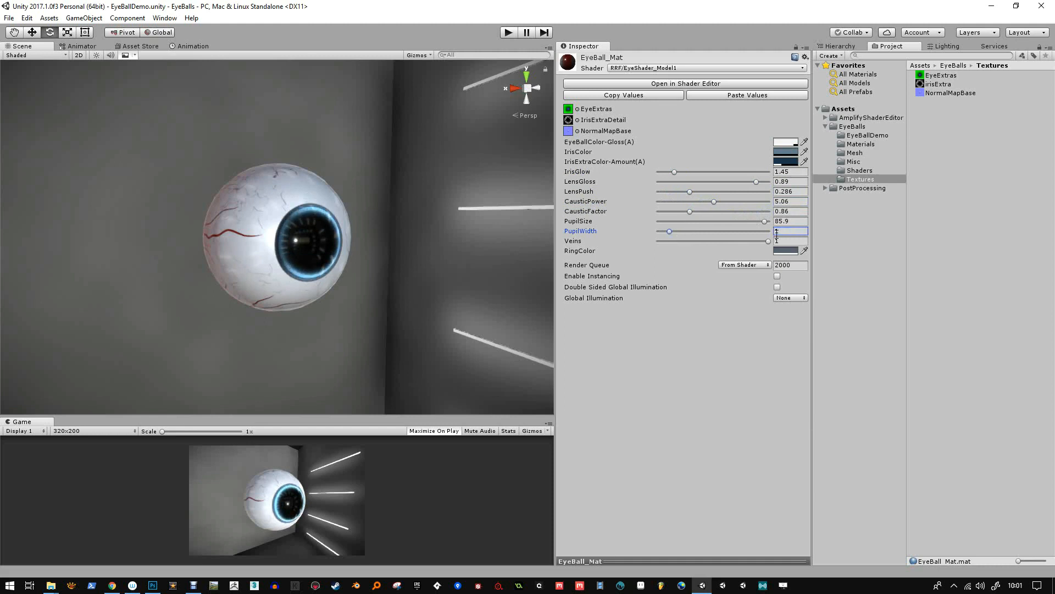
{"action": "left_click_drag", "start_coordinate": [751, 223], "coordinate": [759, 226]}
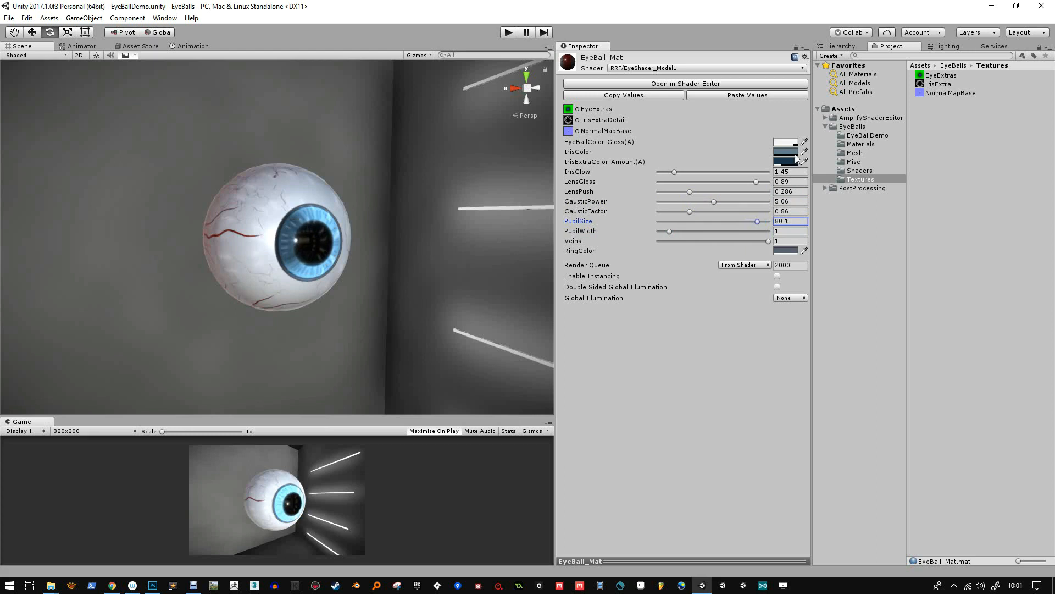
- Change the RingColor to black 000000
{"action": "left_click", "coordinate": [791, 251]}
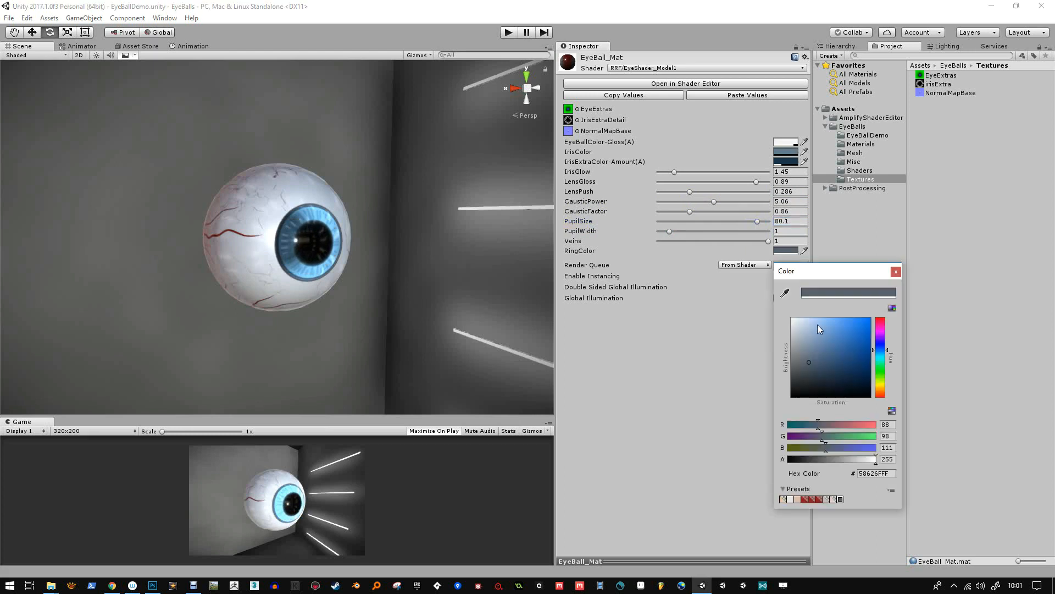
{"action": "left_click_drag", "start_coordinate": [816, 324], "coordinate": [761, 399]}
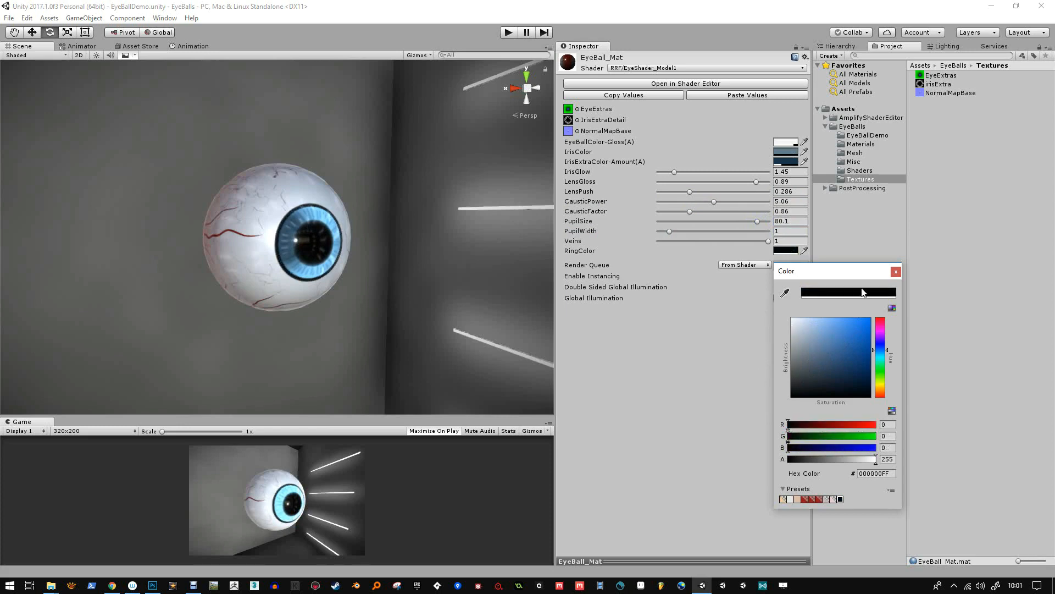
{"action": "left_click", "coordinate": [896, 271]}
- Change the IrisColor to a deeper, more saturated blue and inspect the eye from another angle
{"action": "left_click", "coordinate": [791, 153]}
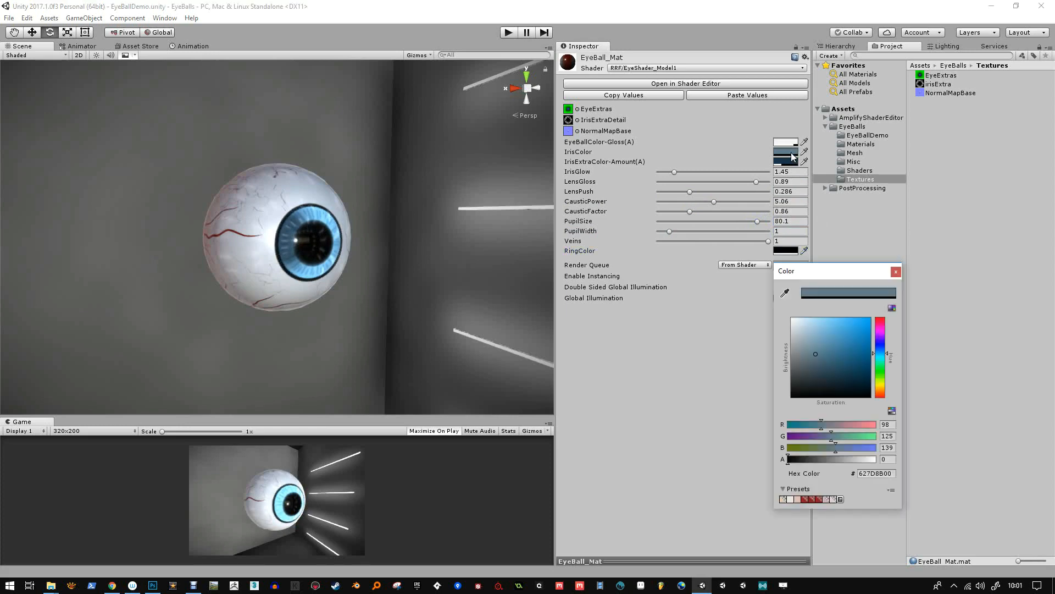
{"action": "left_click", "coordinate": [883, 350]}
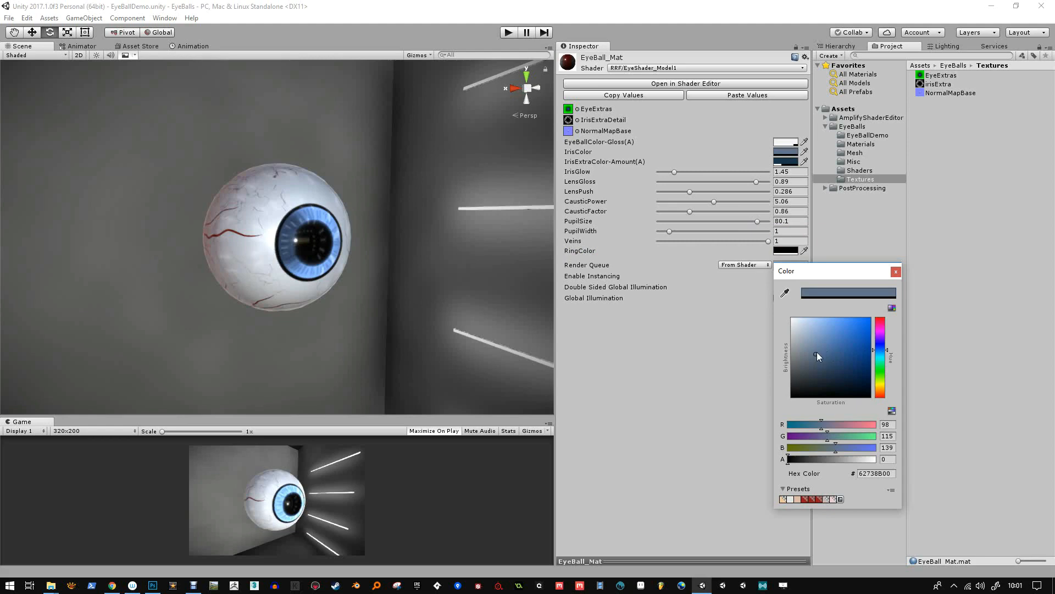
{"action": "left_click", "coordinate": [824, 361]}
{"action": "left_click_drag", "start_coordinate": [823, 361], "coordinate": [832, 356]}
{"action": "left_click", "coordinate": [896, 272]}
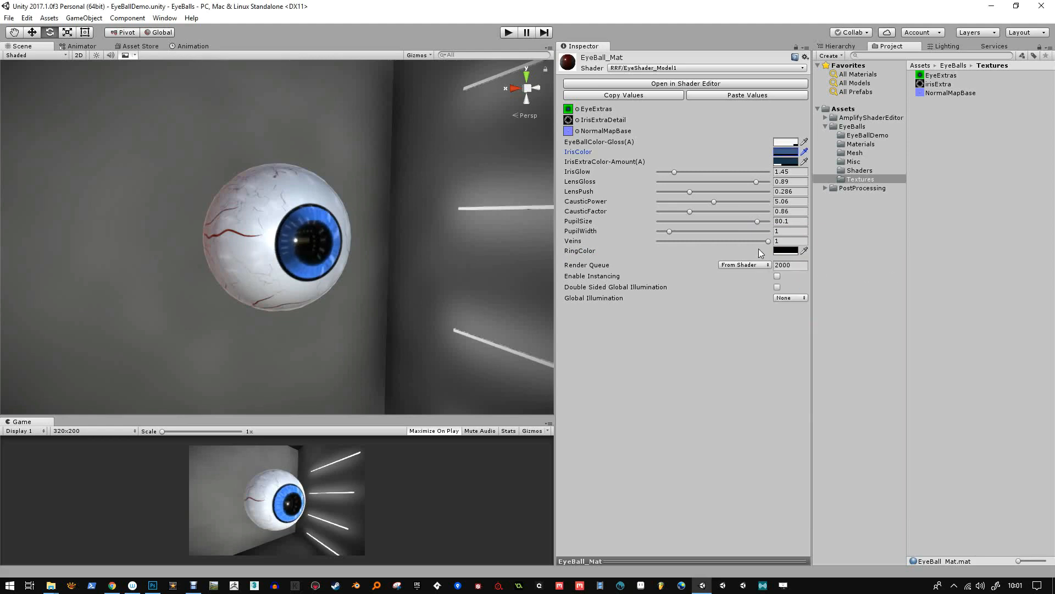
{"action": "mouse_move", "coordinate": [428, 236]}
{"action": "left_mouse_down", "text": "alt"}
{"action": "mouse_move", "coordinate": [376, 198]}
{"action": "mouse_move", "coordinate": [336, 206]}
{"action": "mouse_move", "coordinate": [412, 226]}
{"action": "mouse_move", "coordinate": [423, 249]}
{"action": "left_mouse_up", "text": "alt"}
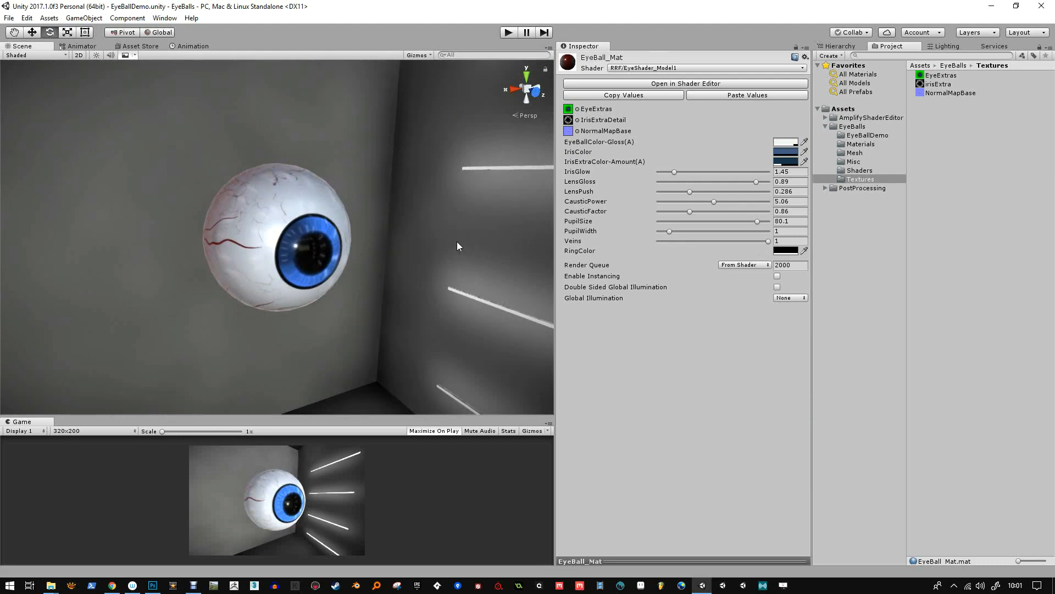
- Change the EyeBallColor-Gloss colour to black 000000, keeping the alpha at 210
{"action": "left_click", "coordinate": [783, 144]}
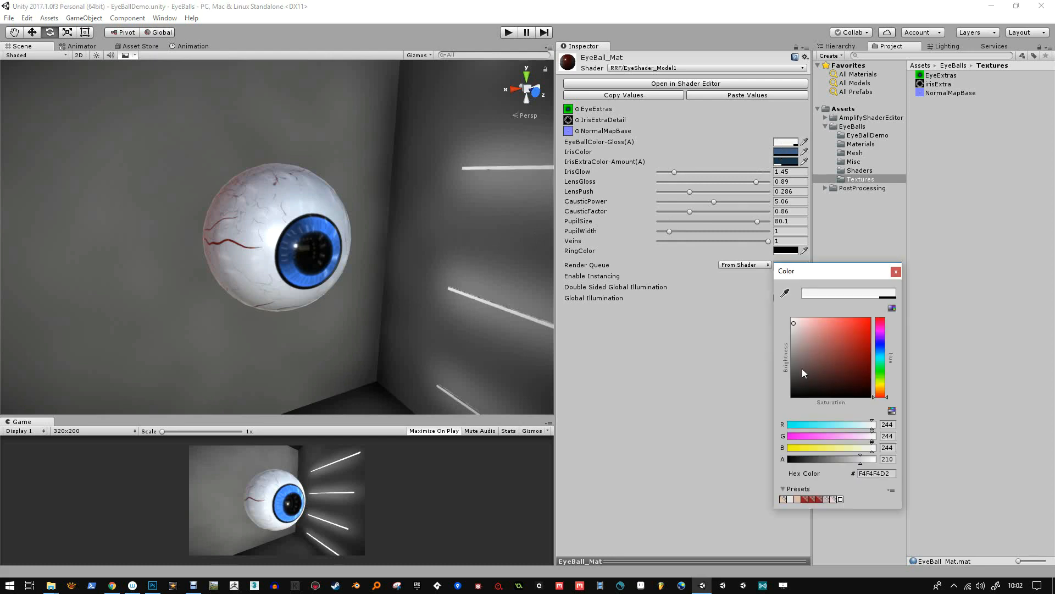
{"action": "left_click_drag", "start_coordinate": [795, 324], "coordinate": [794, 394]}
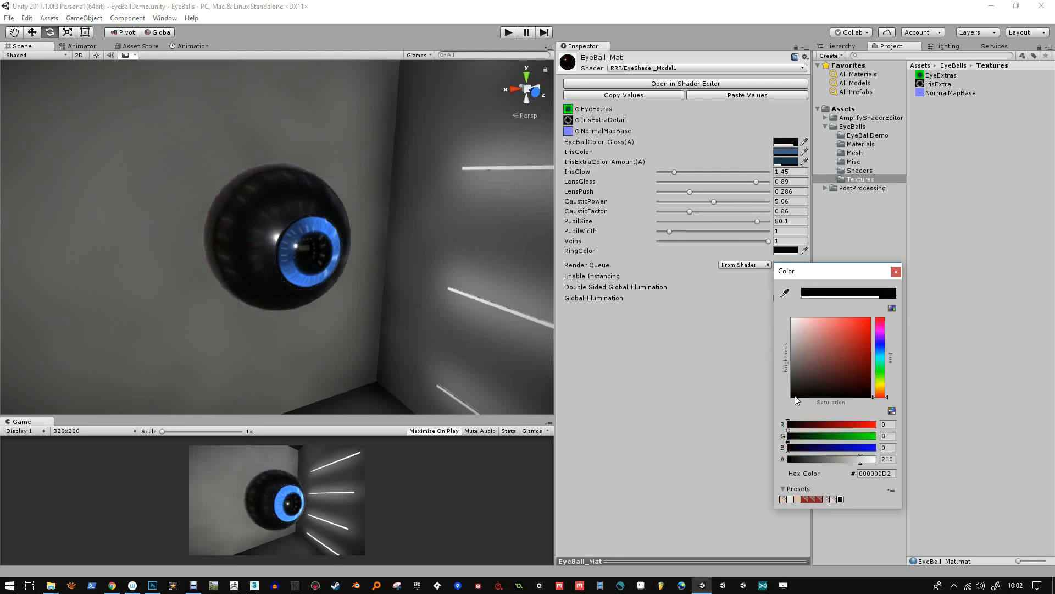
{"action": "left_click", "coordinate": [896, 271]}
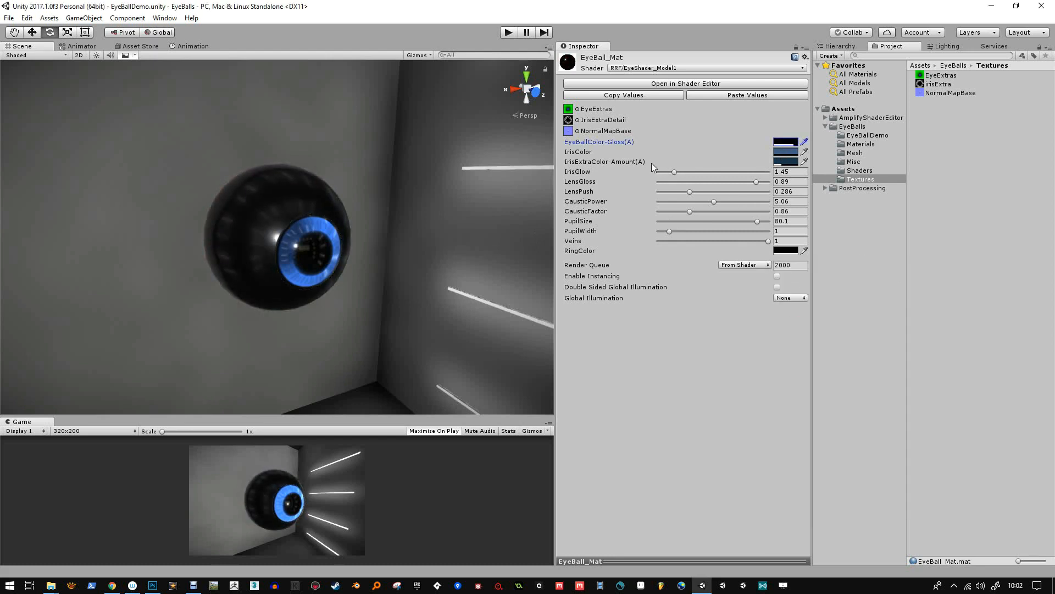
- Raise IrisGlow to 7.79 and change the IrisColor to red A12424
{"action": "left_click_drag", "start_coordinate": [675, 174], "coordinate": [744, 175]}
{"action": "left_click", "coordinate": [784, 159]}
{"action": "left_click_drag", "start_coordinate": [880, 385], "coordinate": [883, 398]}
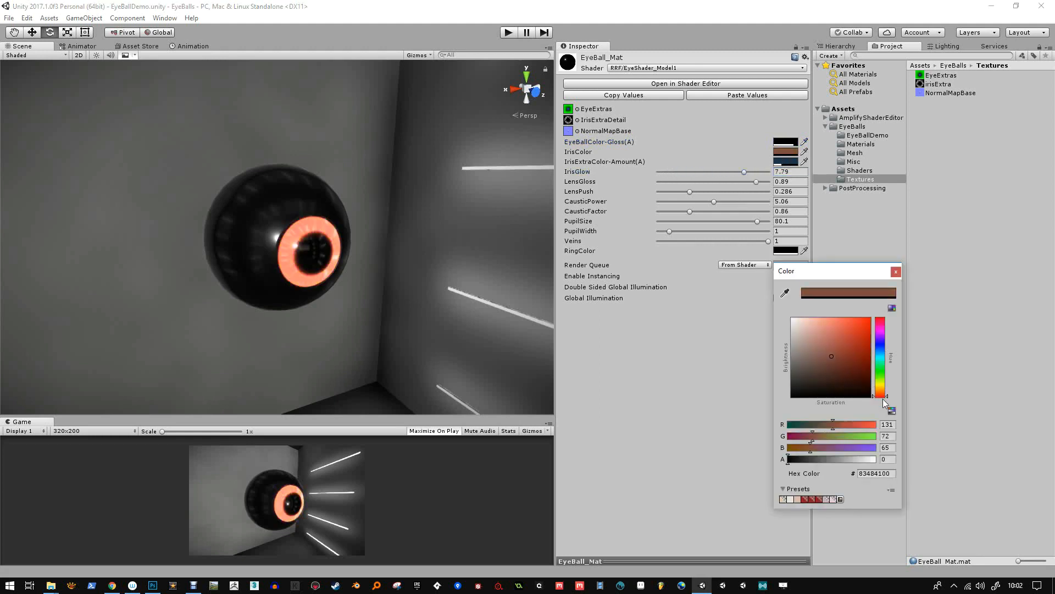
{"action": "left_click", "coordinate": [844, 355]}
{"action": "left_click_drag", "start_coordinate": [862, 348], "coordinate": [856, 348]}
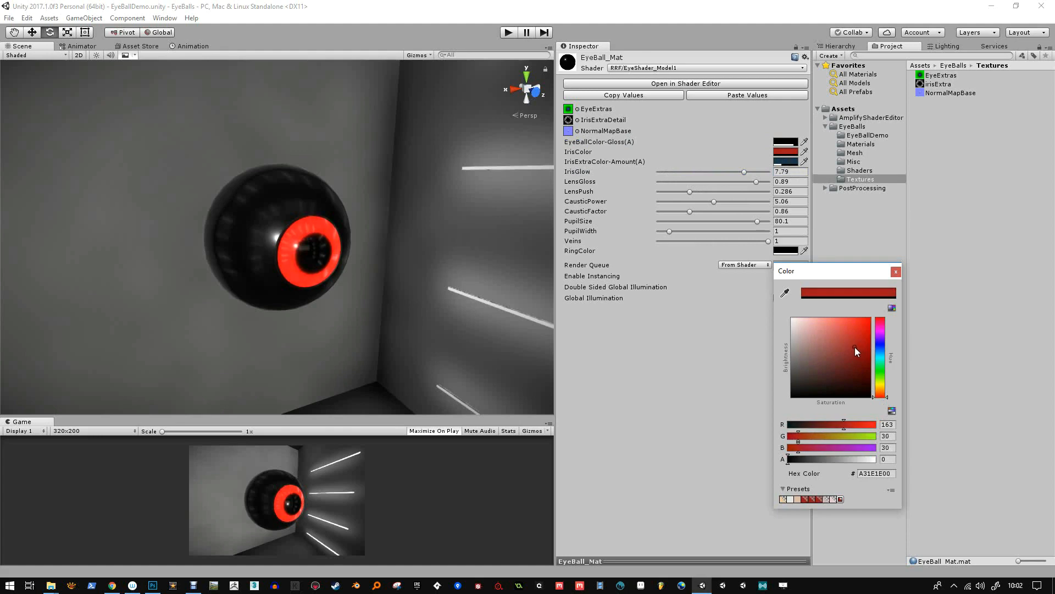
{"action": "left_click", "coordinate": [896, 272]}
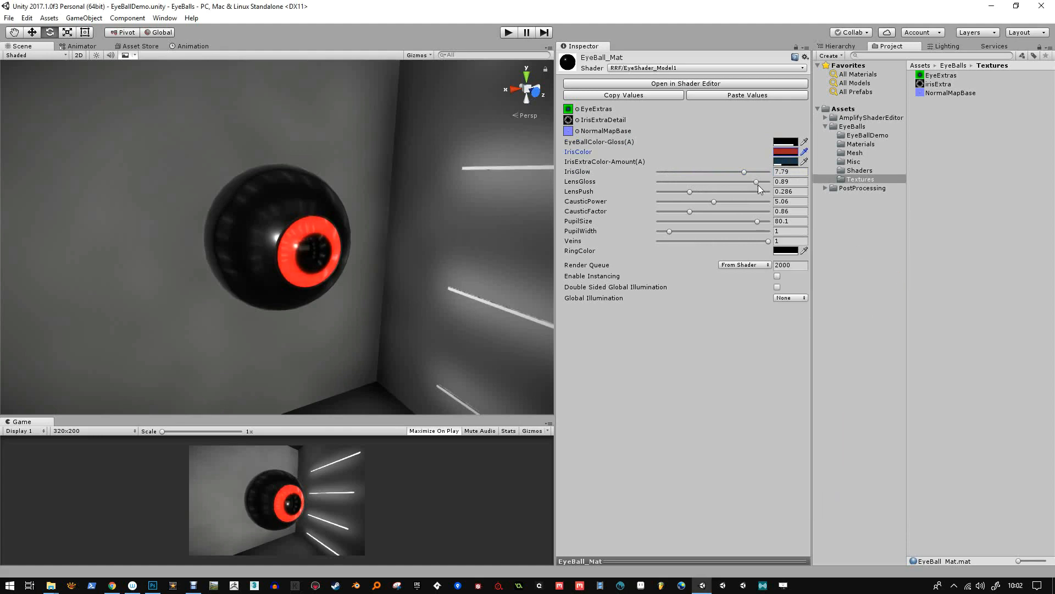
- Lower IrisGlow to 6.99, LensGloss to 0.845 and the alpha of EyeBallColor-Gloss to 92 for a duller eyeball
{"action": "mouse_move", "coordinate": [744, 172]}
{"action": "left_mouse_down"}
{"action": "mouse_move", "coordinate": [700, 183]}
{"action": "mouse_move", "coordinate": [762, 186]}
{"action": "mouse_move", "coordinate": [752, 186]}
{"action": "left_mouse_up"}
{"action": "left_click", "coordinate": [787, 145]}
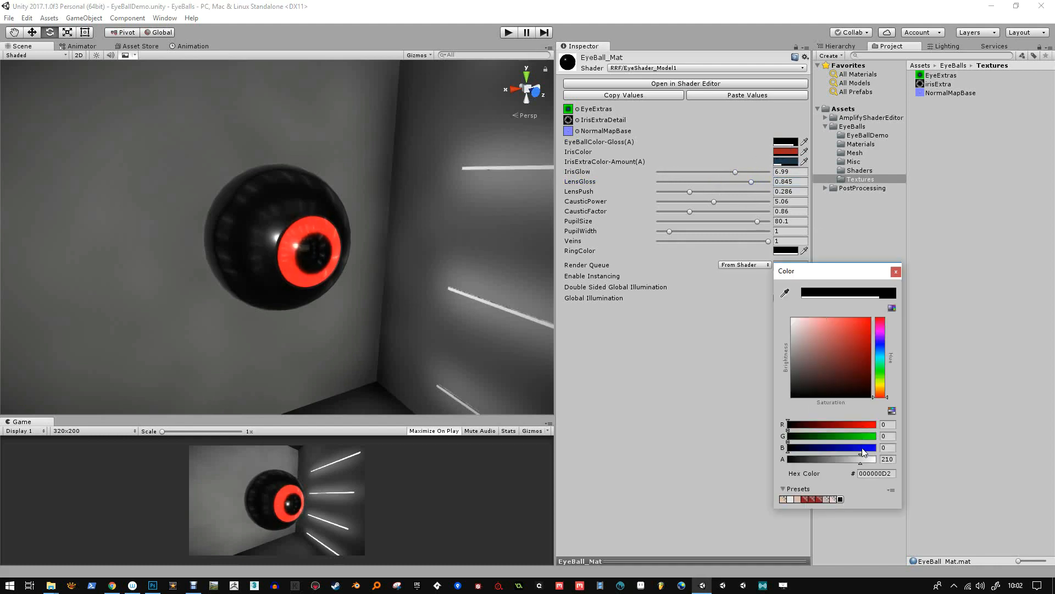
{"action": "left_click_drag", "start_coordinate": [861, 460], "coordinate": [819, 459]}
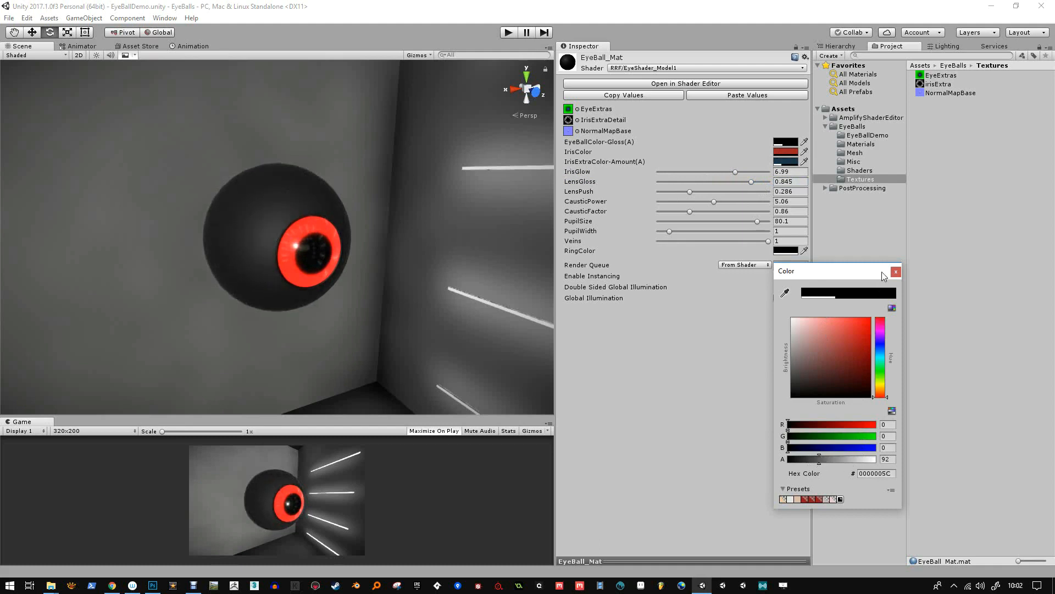
{"action": "left_click", "coordinate": [895, 271]}
- Set LensPush to 0.85, CausticPower to 4.16, CausticFactor to 0.61 and PupilSize to 85.9, trying a wider PupilWidth before restoring 1
{"action": "left_click_drag", "start_coordinate": [691, 192], "coordinate": [691, 213]}
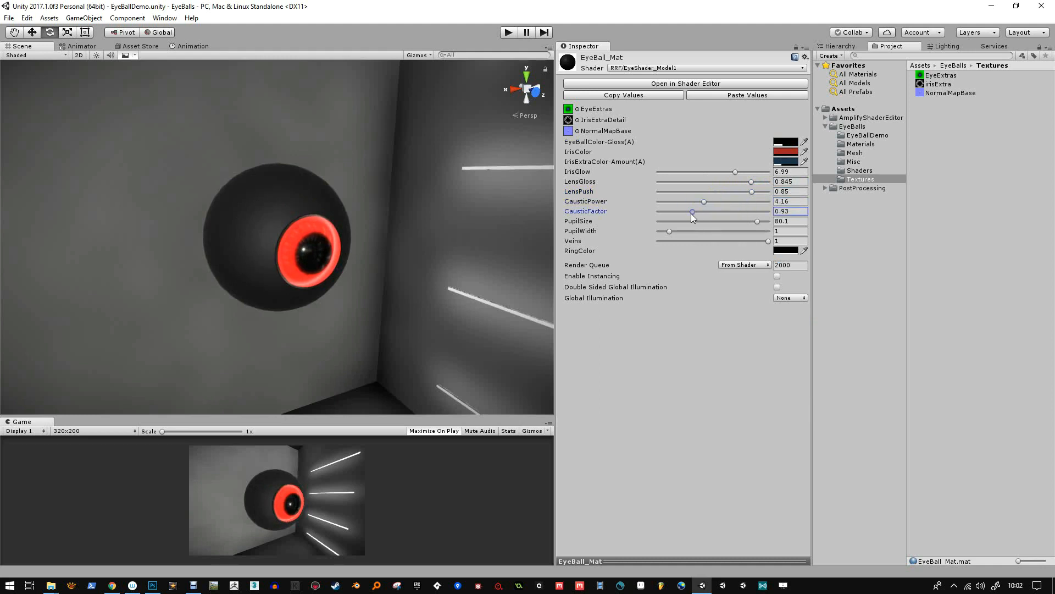
{"action": "left_click_drag", "start_coordinate": [758, 220], "coordinate": [764, 217]}
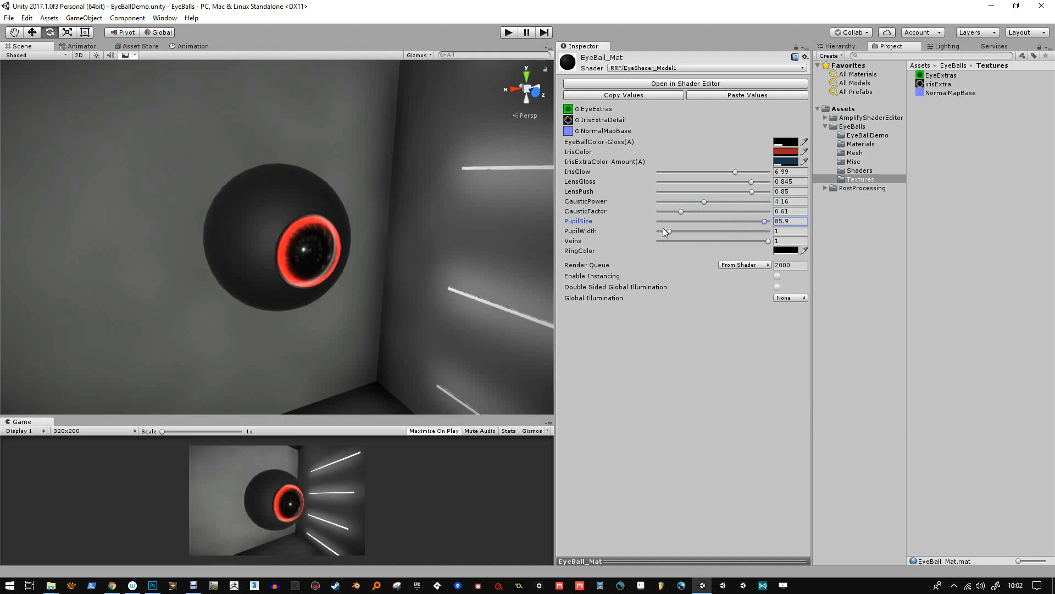
{"action": "left_click_drag", "start_coordinate": [669, 231], "coordinate": [678, 234]}
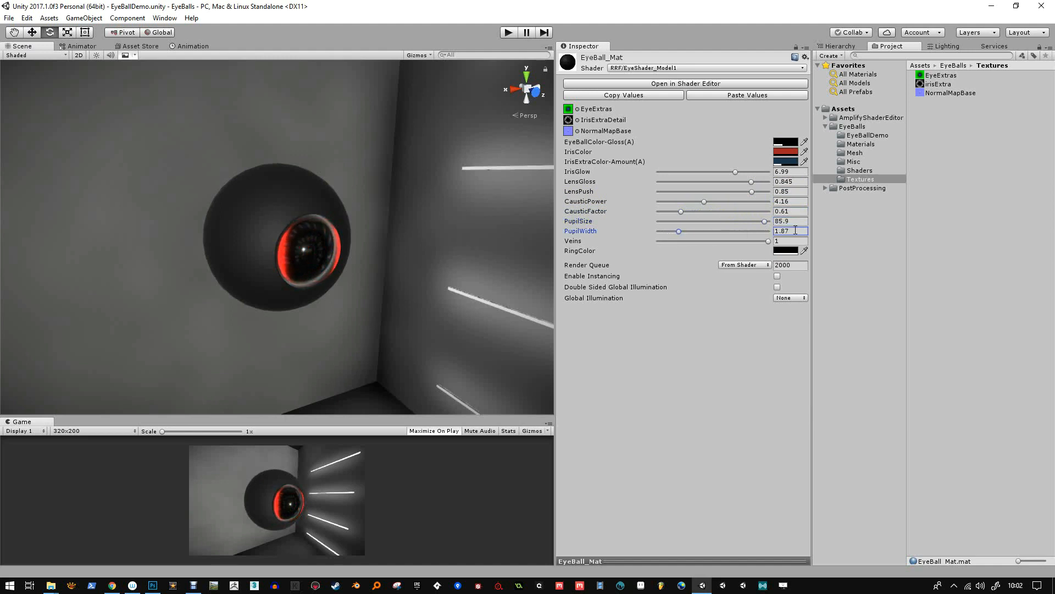
{"action": "type", "text": "1"}
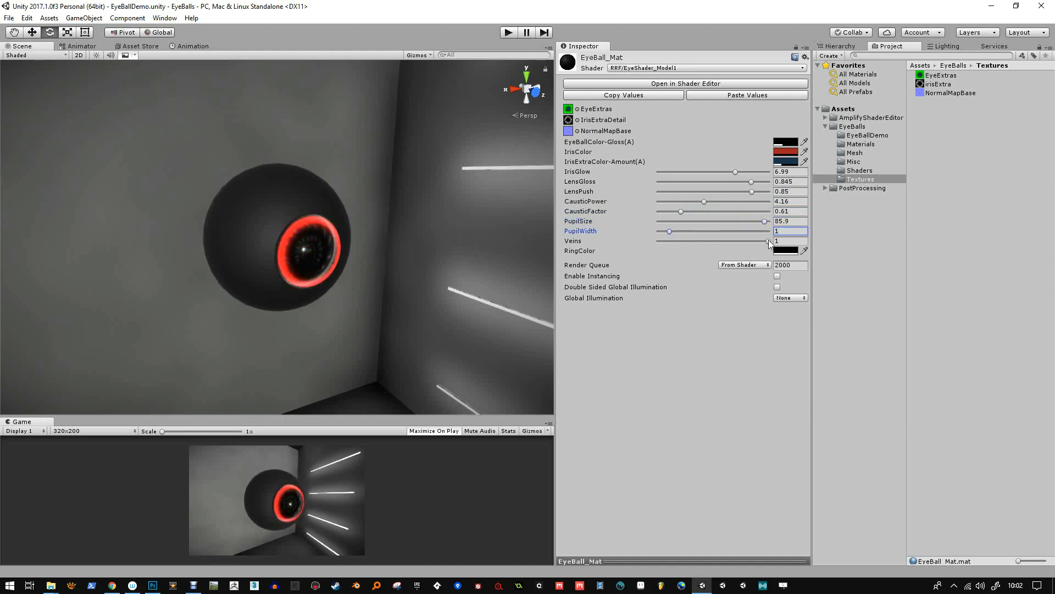
- Change the RingColor to pure red FF0000
{"action": "left_click", "coordinate": [786, 250]}
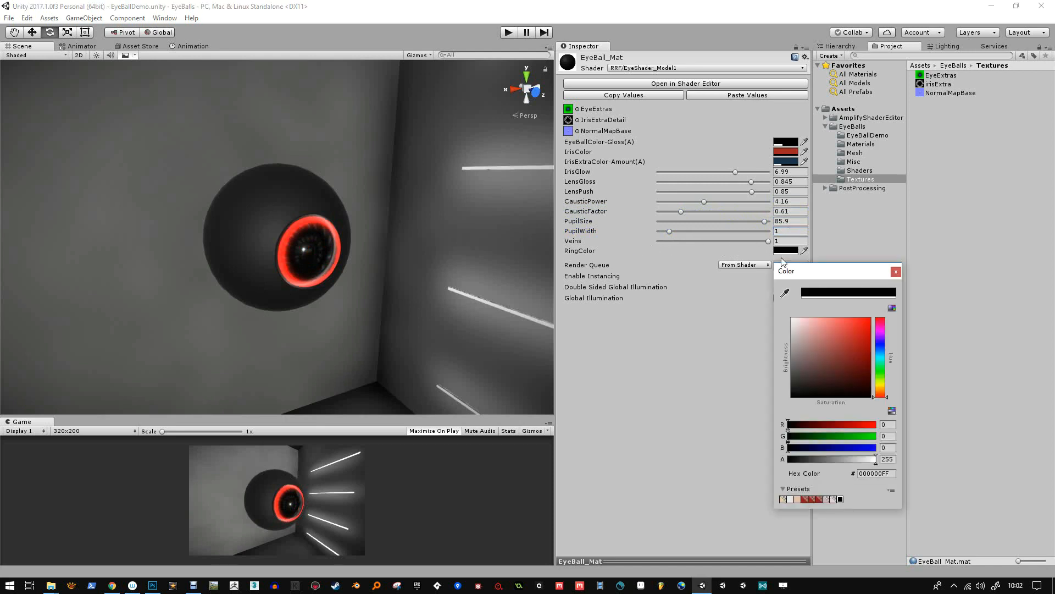
{"action": "left_click_drag", "start_coordinate": [824, 374], "coordinate": [869, 296]}
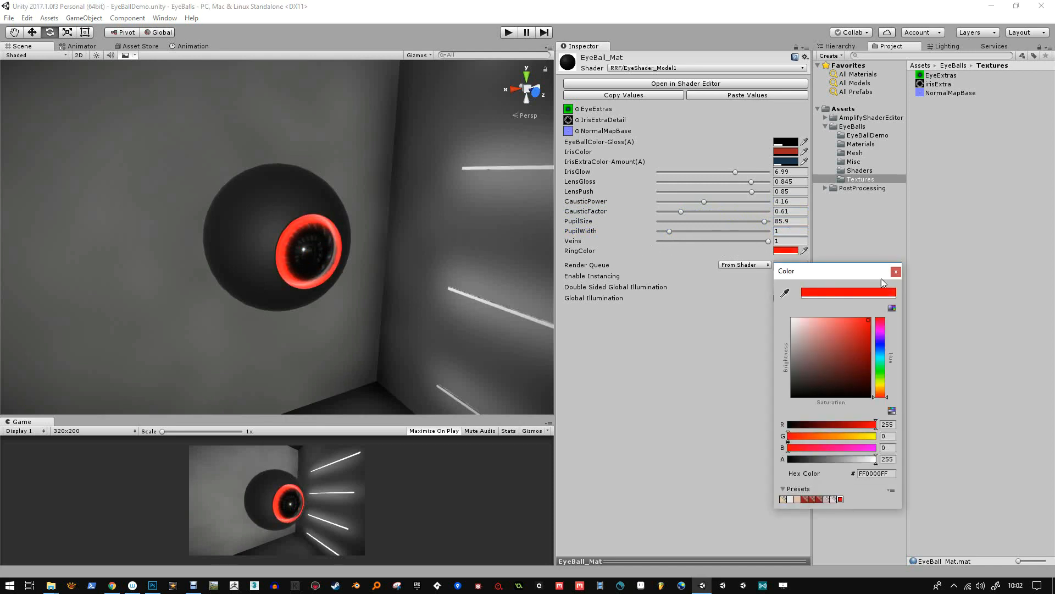
{"action": "left_click", "coordinate": [896, 271]}
- Change the IrisColor to black 000000, set IrisGlow to 9.6 and inspect the eye from another angle
{"action": "left_click", "coordinate": [786, 152]}
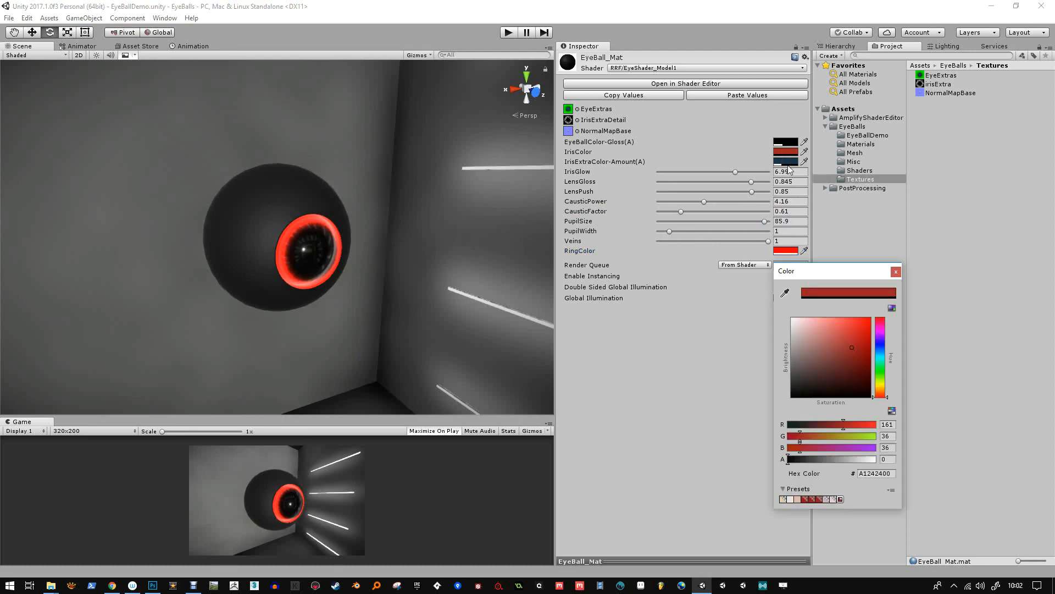
{"action": "left_click_drag", "start_coordinate": [842, 348], "coordinate": [770, 398]}
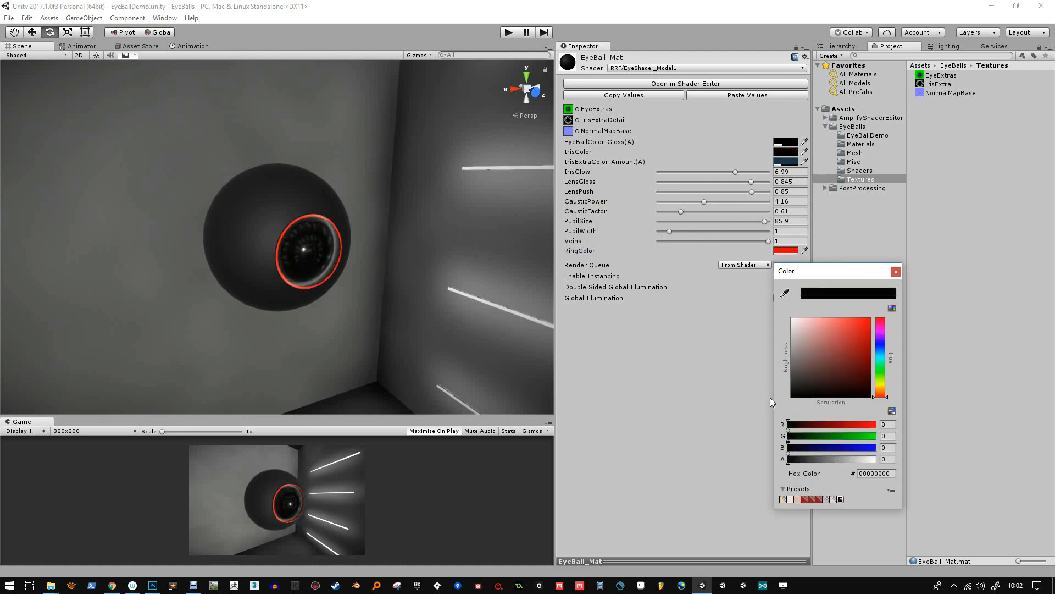
{"action": "left_click", "coordinate": [896, 272]}
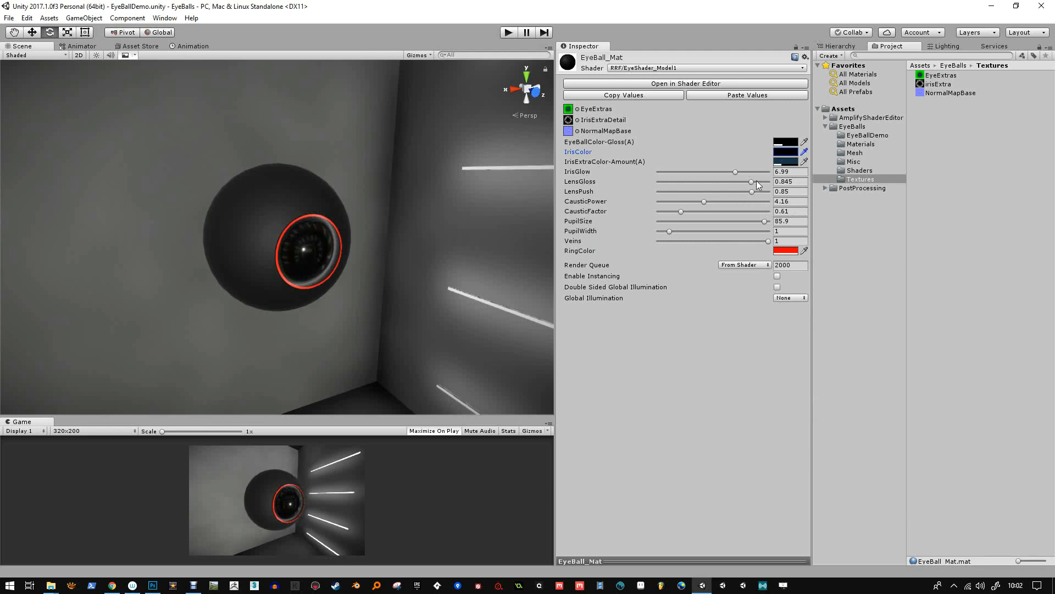
{"action": "left_click_drag", "start_coordinate": [742, 173], "coordinate": [664, 172]}
{"action": "left_click_drag", "start_coordinate": [388, 218], "coordinate": [370, 196], "text": "alt"}
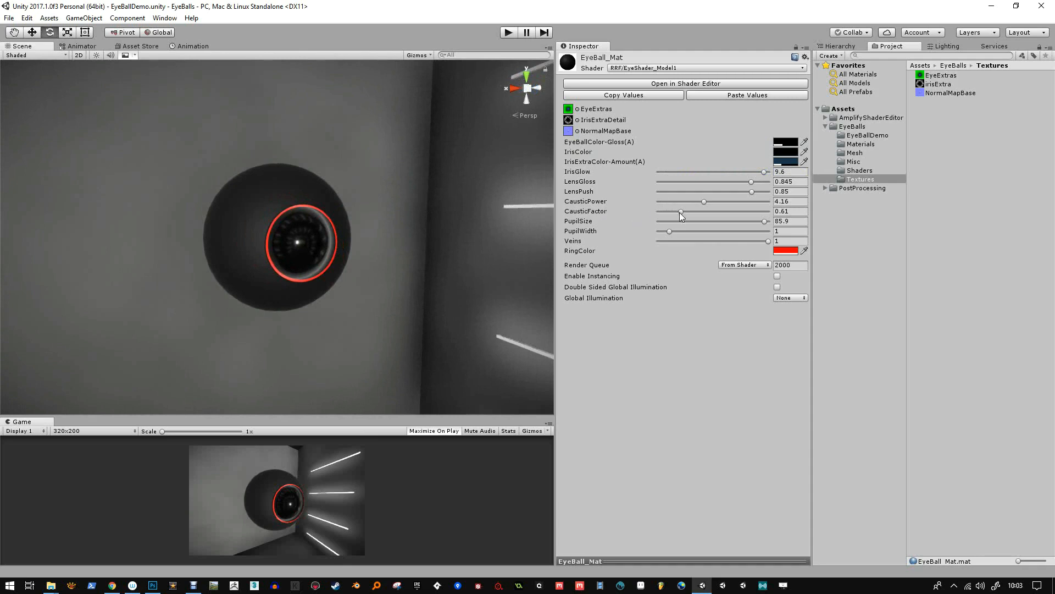
- Change the IrisColor to very dark red 350000
{"action": "left_click", "coordinate": [795, 155]}
{"action": "mouse_move", "coordinate": [864, 364]}
{"action": "left_mouse_down"}
{"action": "mouse_move", "coordinate": [869, 352]}
{"action": "mouse_move", "coordinate": [872, 380]}
{"action": "left_mouse_up"}
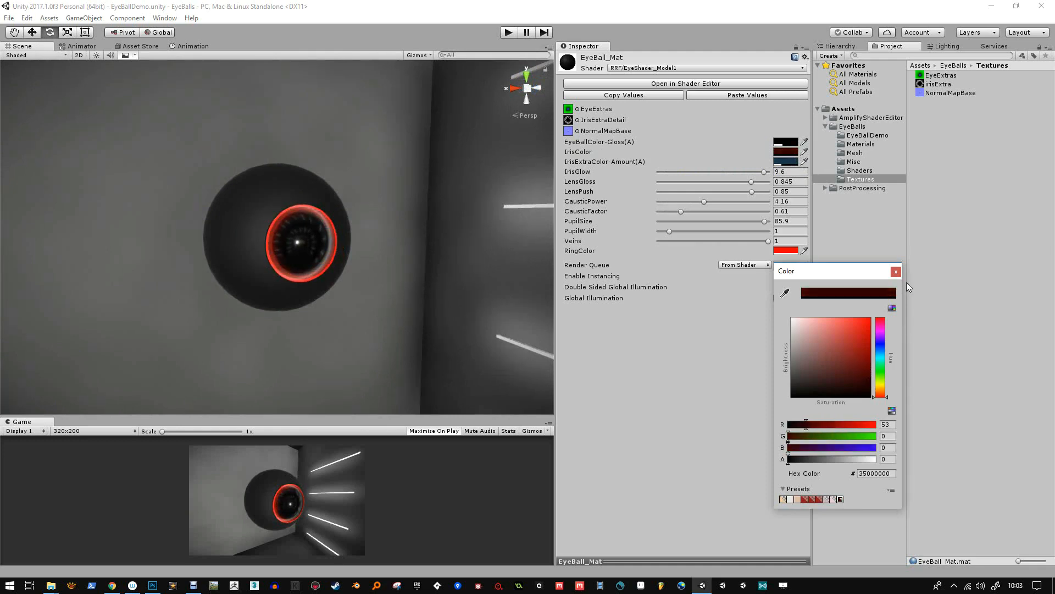
{"action": "left_click", "coordinate": [895, 272]}
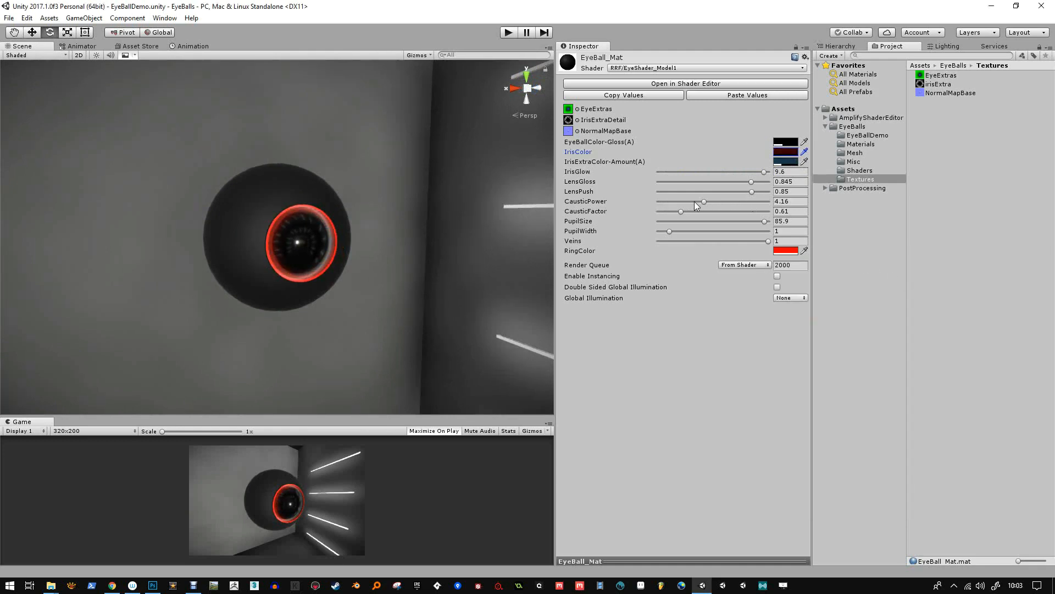
- Set PupilSize to 86.3, IrisGlow to 8.7 and LensGloss to 0.755, checking the lens from another angle
{"action": "mouse_move", "coordinate": [758, 221]}
{"action": "left_mouse_down"}
{"action": "mouse_move", "coordinate": [747, 222]}
{"action": "mouse_move", "coordinate": [766, 226]}
{"action": "left_mouse_up"}
{"action": "mouse_move", "coordinate": [765, 172]}
{"action": "left_mouse_down"}
{"action": "mouse_move", "coordinate": [713, 174]}
{"action": "mouse_move", "coordinate": [761, 174]}
{"action": "left_mouse_up"}
{"action": "left_click_drag", "start_coordinate": [297, 231], "coordinate": [357, 258], "text": "alt"}
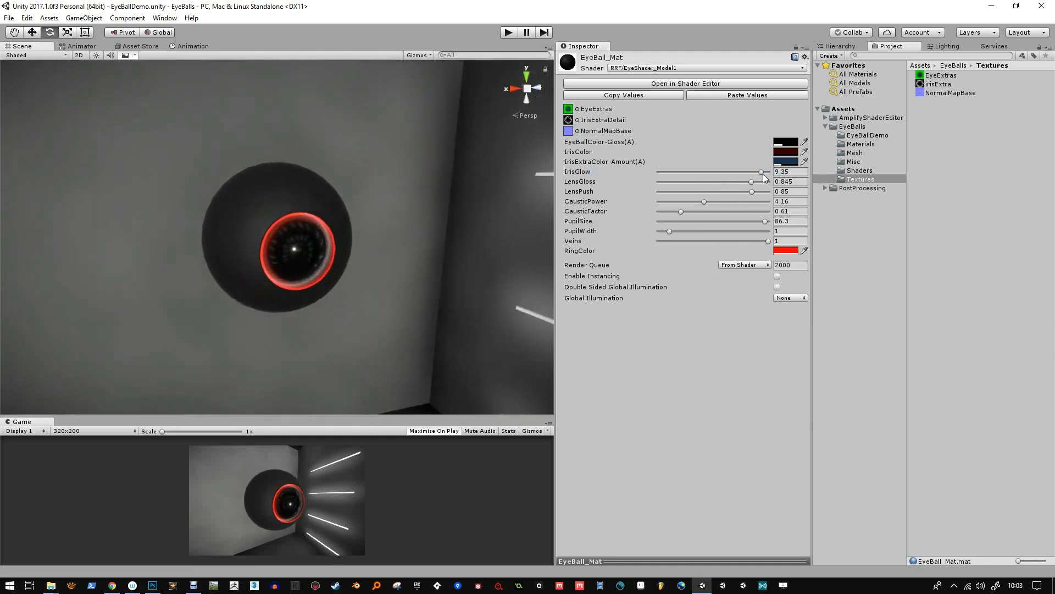
{"action": "left_click_drag", "start_coordinate": [761, 173], "coordinate": [741, 183]}
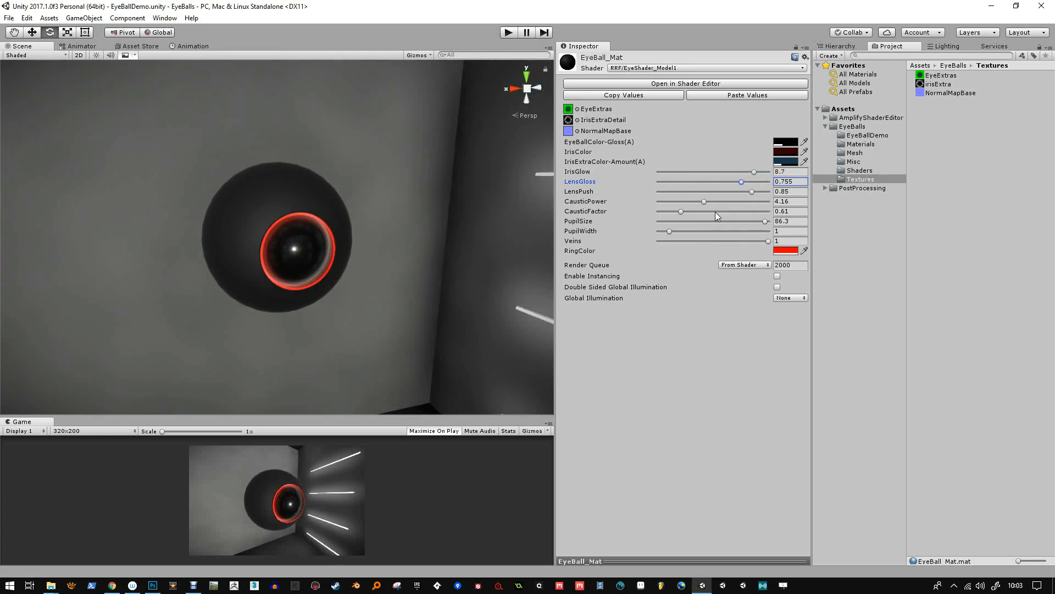
- Shape a narrow vertical slit pupil with PupilSize 4.9 and PupilWidth 7.09, and view it from another angle
{"action": "left_click_drag", "start_coordinate": [765, 222], "coordinate": [737, 236]}
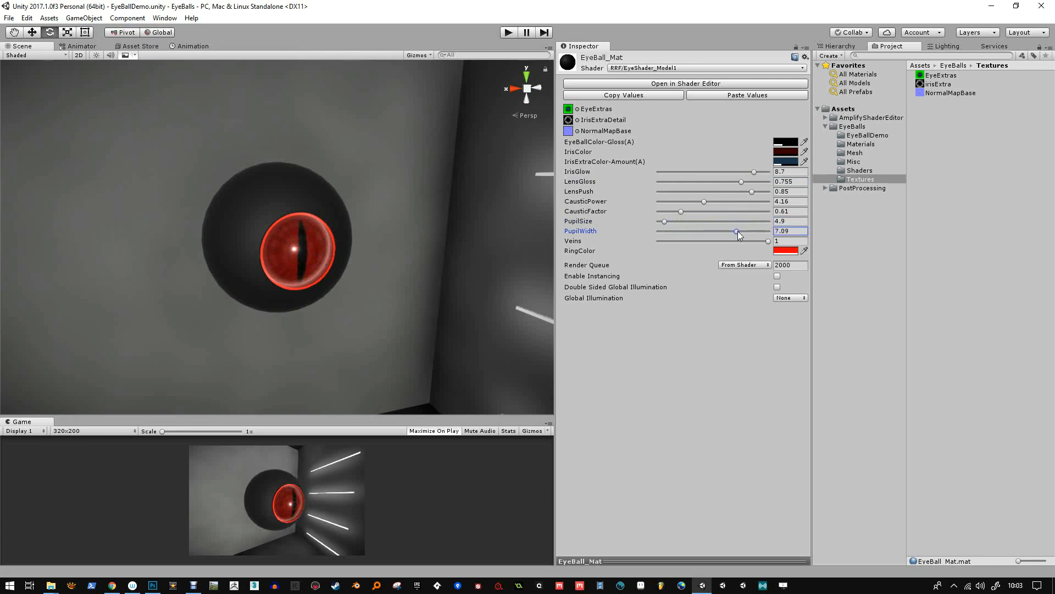
{"action": "left_click_drag", "start_coordinate": [422, 202], "coordinate": [432, 182], "text": "alt"}
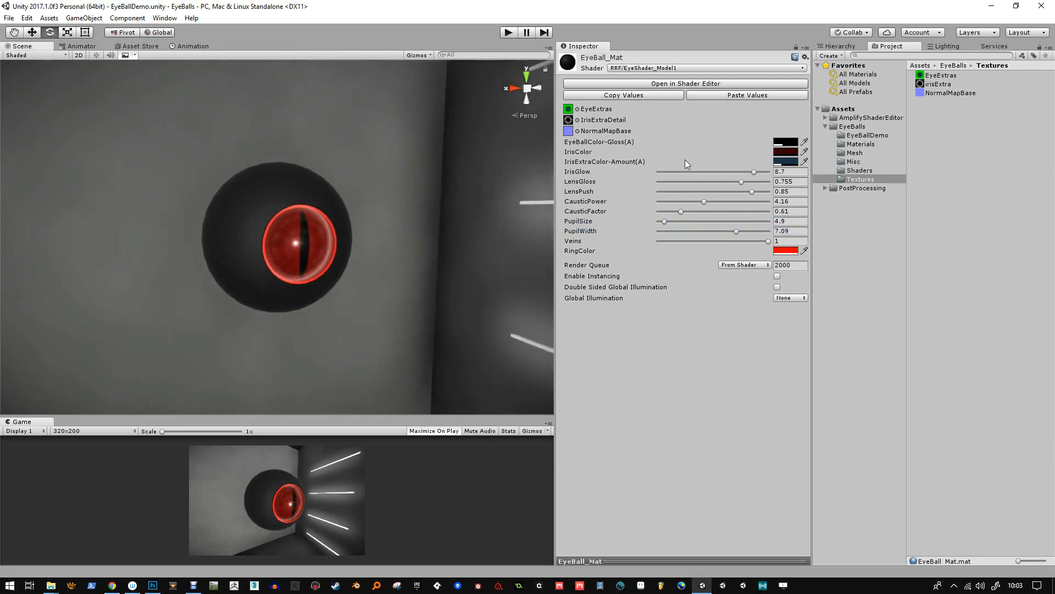
- Change the RingColor to opaque black 000000
{"action": "left_click", "coordinate": [786, 254]}
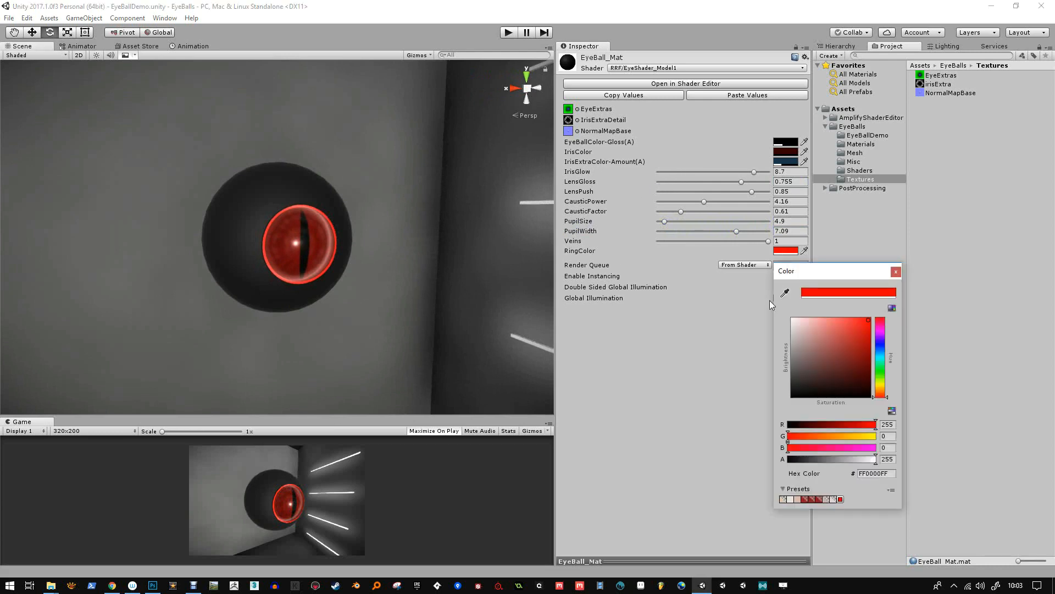
{"action": "left_click_drag", "start_coordinate": [882, 393], "coordinate": [773, 398]}
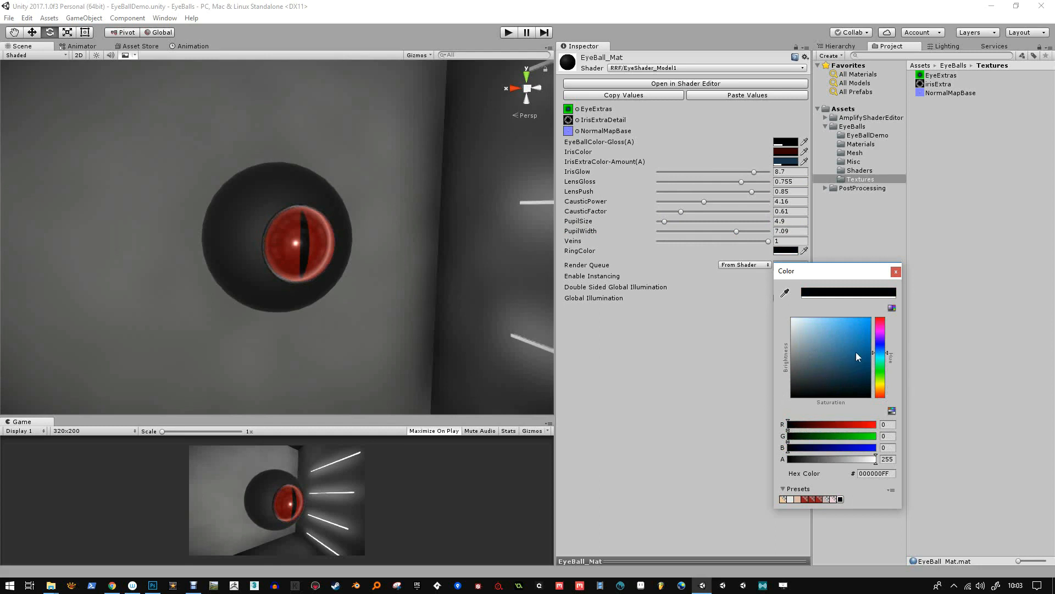
{"action": "left_click", "coordinate": [896, 271]}
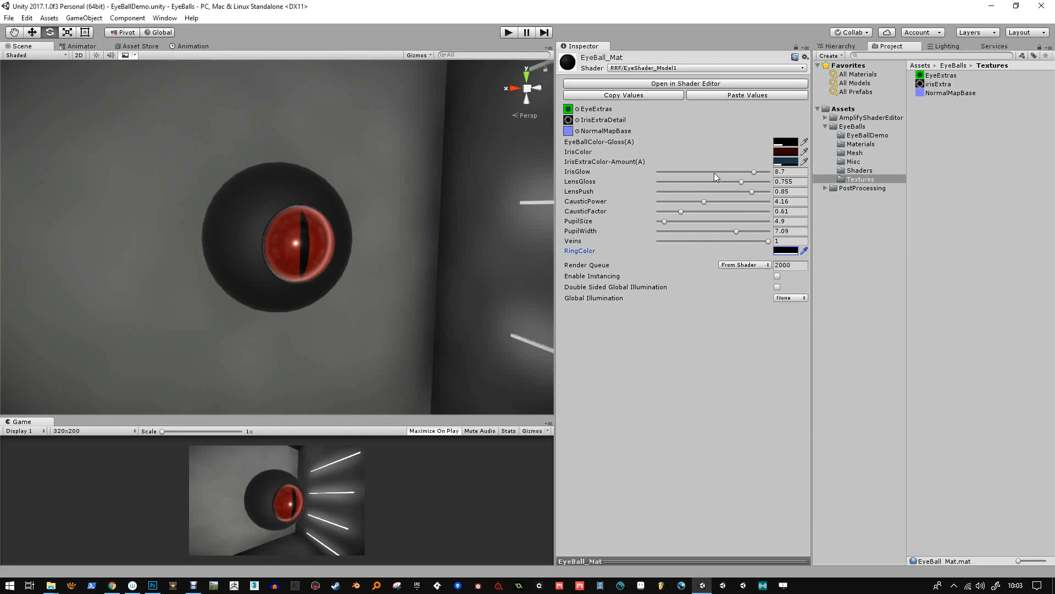
- Set the EyeBallColor to white FFFFFF with its gloss alpha at 234
{"action": "left_click", "coordinate": [782, 142]}
{"action": "left_click_drag", "start_coordinate": [833, 459], "coordinate": [868, 456]}
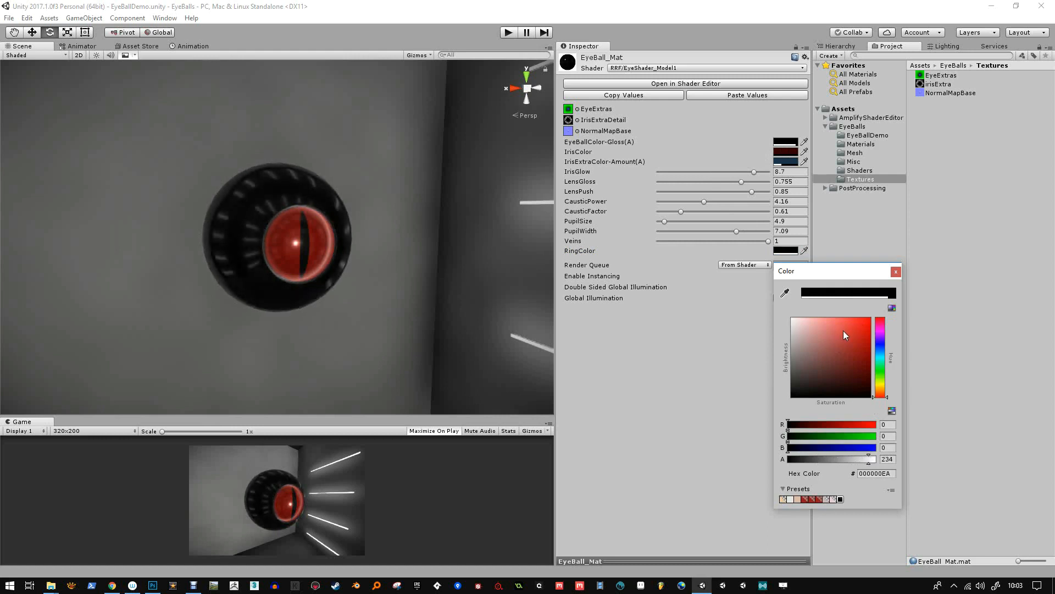
{"action": "left_click_drag", "start_coordinate": [783, 354], "coordinate": [770, 311]}
{"action": "left_click", "coordinate": [895, 271]}
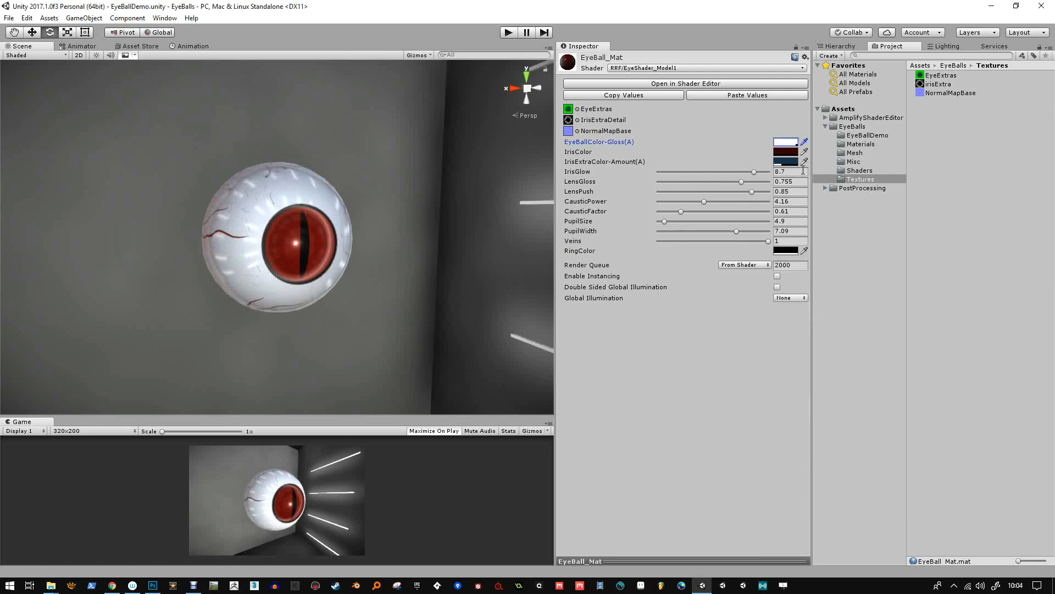
- Change the IrisColor to dark red 470000
{"action": "left_click", "coordinate": [787, 153]}
{"action": "left_click_drag", "start_coordinate": [871, 381], "coordinate": [870, 379]}
{"action": "left_click", "coordinate": [896, 271]}
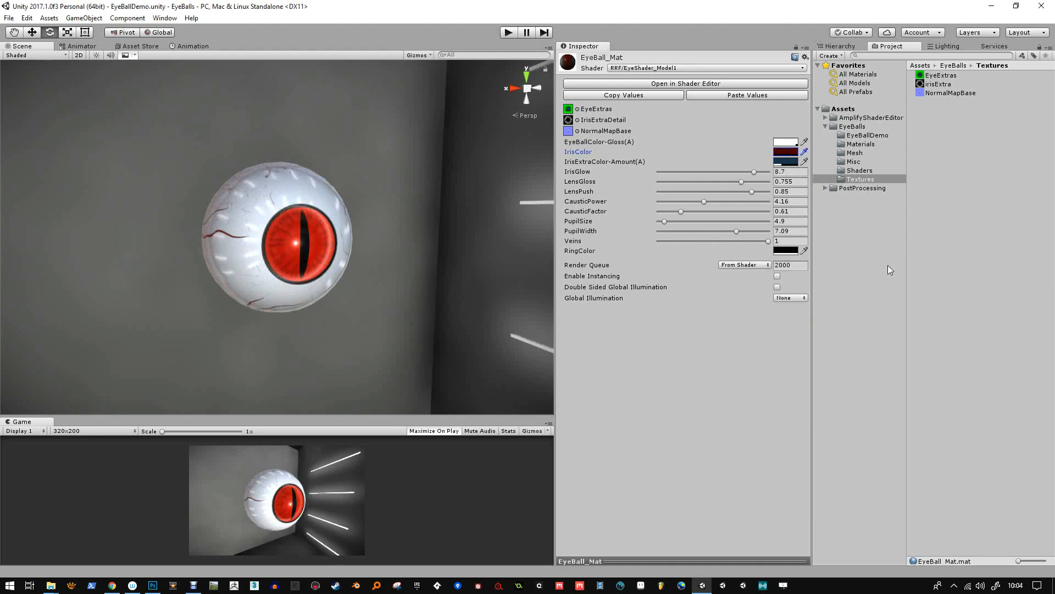
- Reduce IrisGlow to 0 and change the IrisColor to green 416227
{"action": "left_click_drag", "start_coordinate": [754, 172], "coordinate": [691, 172]}
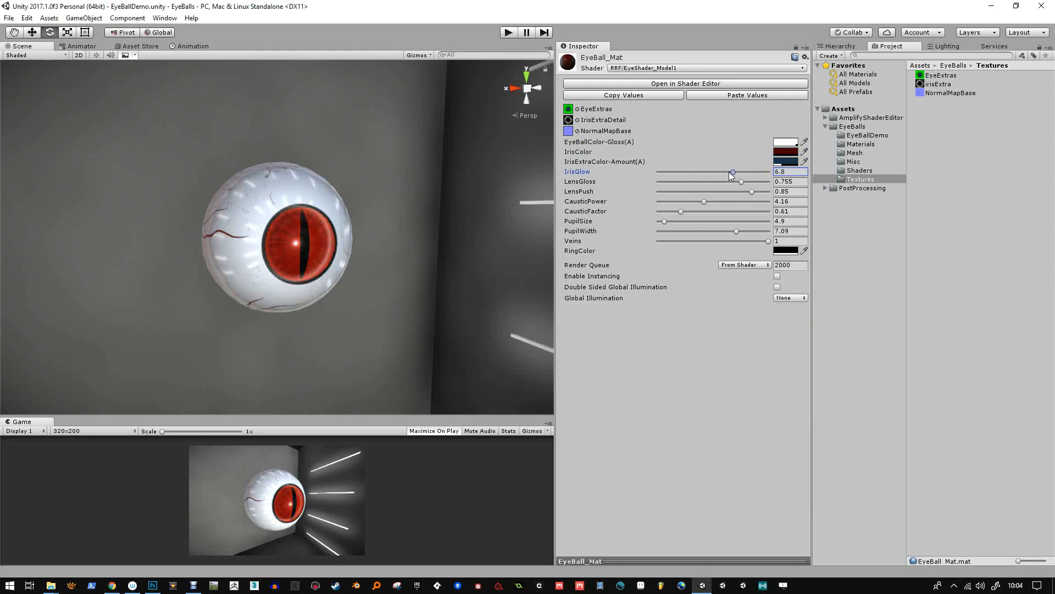
{"action": "left_click", "coordinate": [785, 154]}
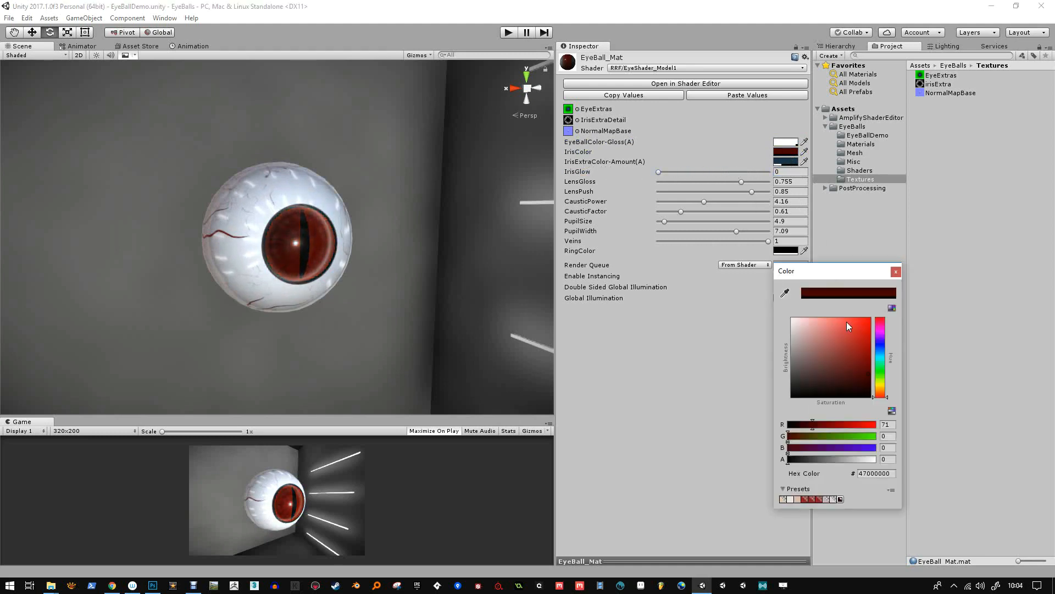
{"action": "left_click_drag", "start_coordinate": [867, 375], "coordinate": [839, 358]}
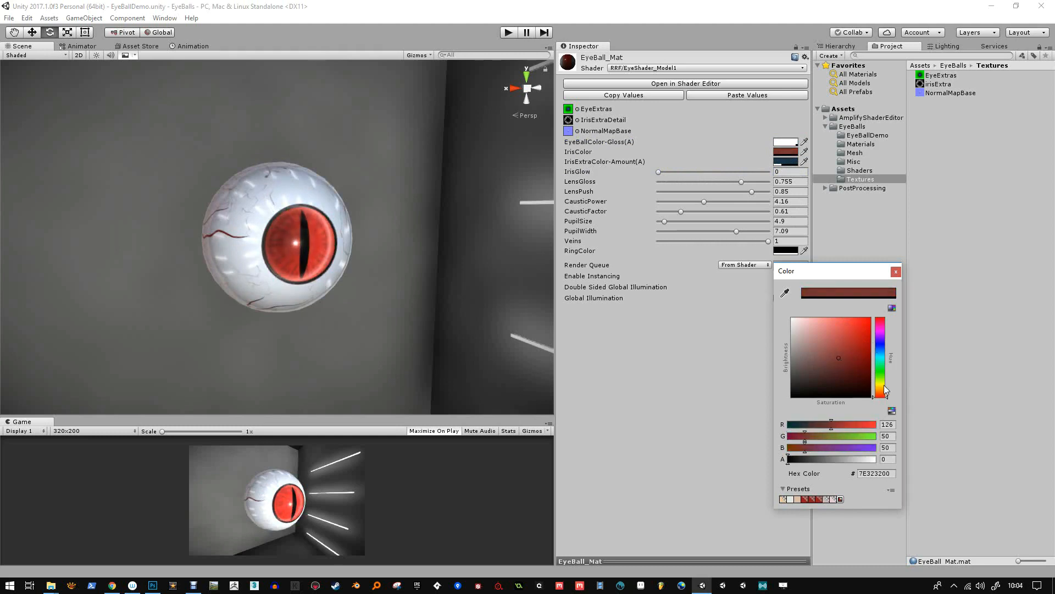
{"action": "left_click_drag", "start_coordinate": [884, 385], "coordinate": [839, 366]}
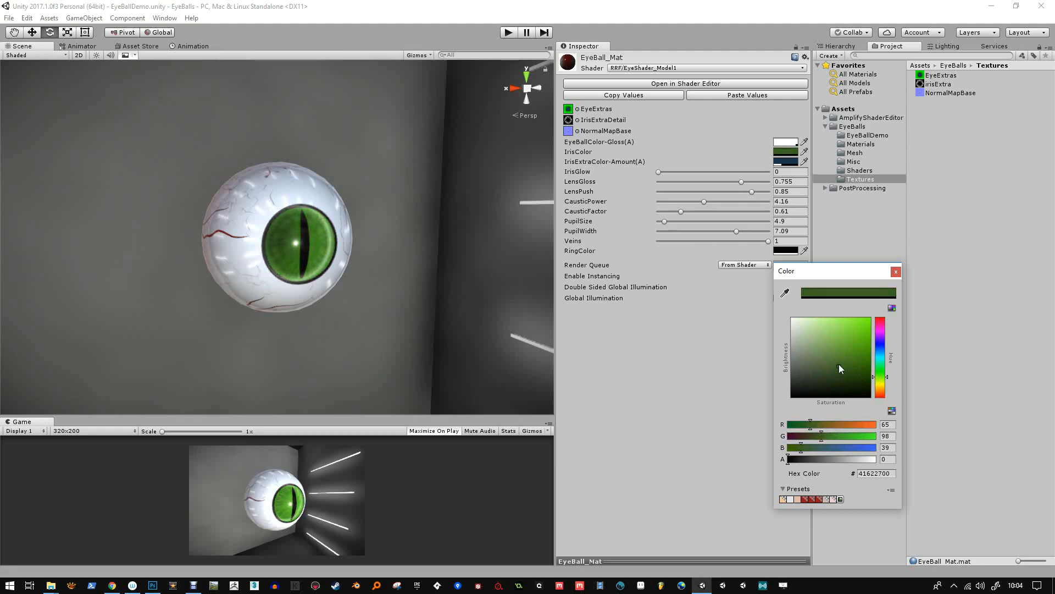
{"action": "left_click", "coordinate": [896, 272]}
- Lower the gloss alpha of the white EyeBallColor to 210
{"action": "left_click_drag", "start_coordinate": [446, 231], "coordinate": [465, 252], "text": "alt"}
{"action": "left_click", "coordinate": [784, 144]}
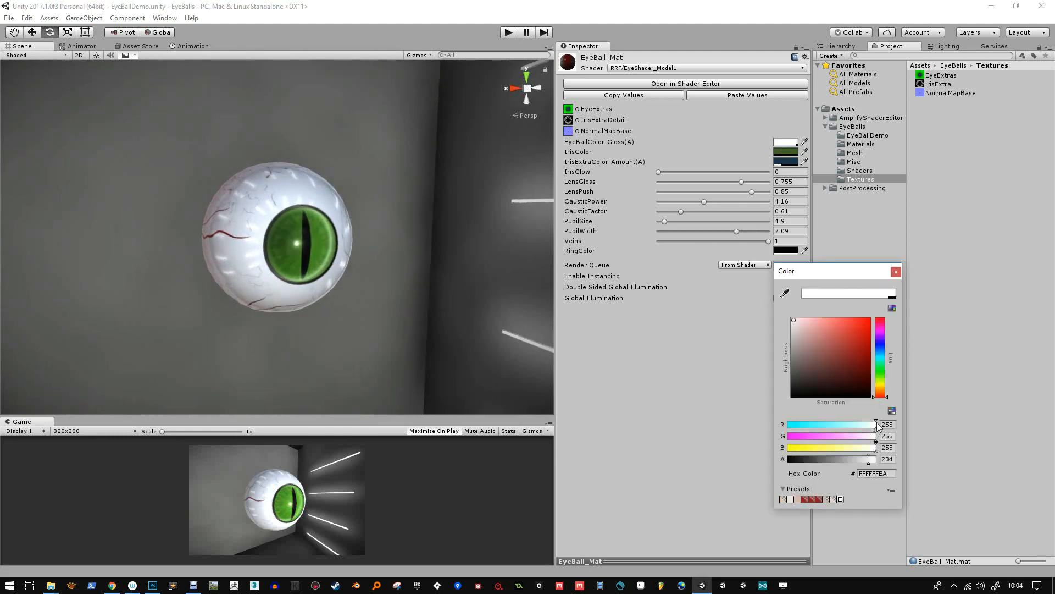
{"action": "left_click_drag", "start_coordinate": [869, 459], "coordinate": [861, 460]}
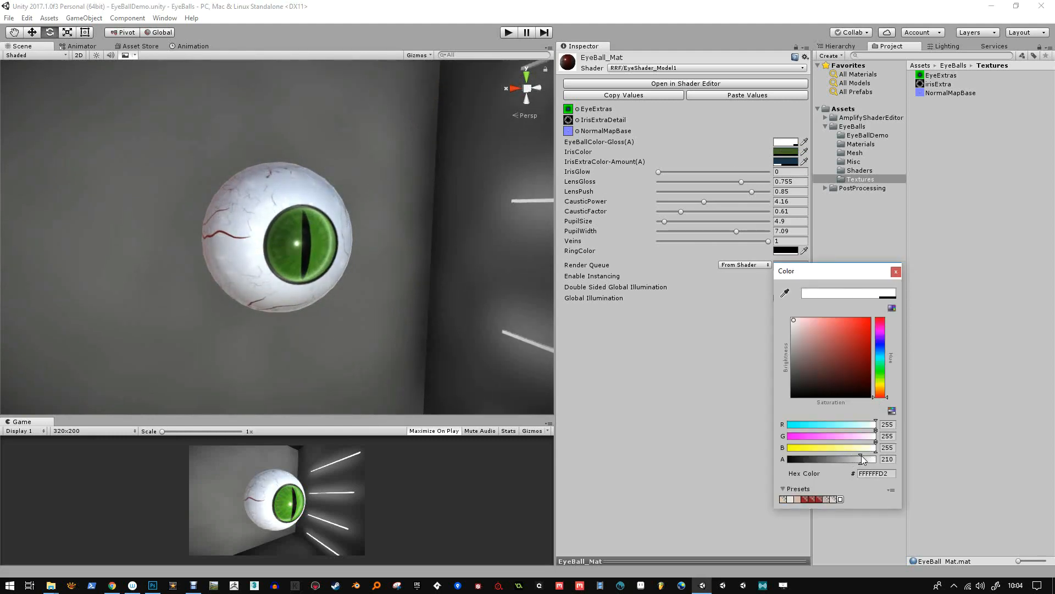
{"action": "left_click", "coordinate": [896, 272]}
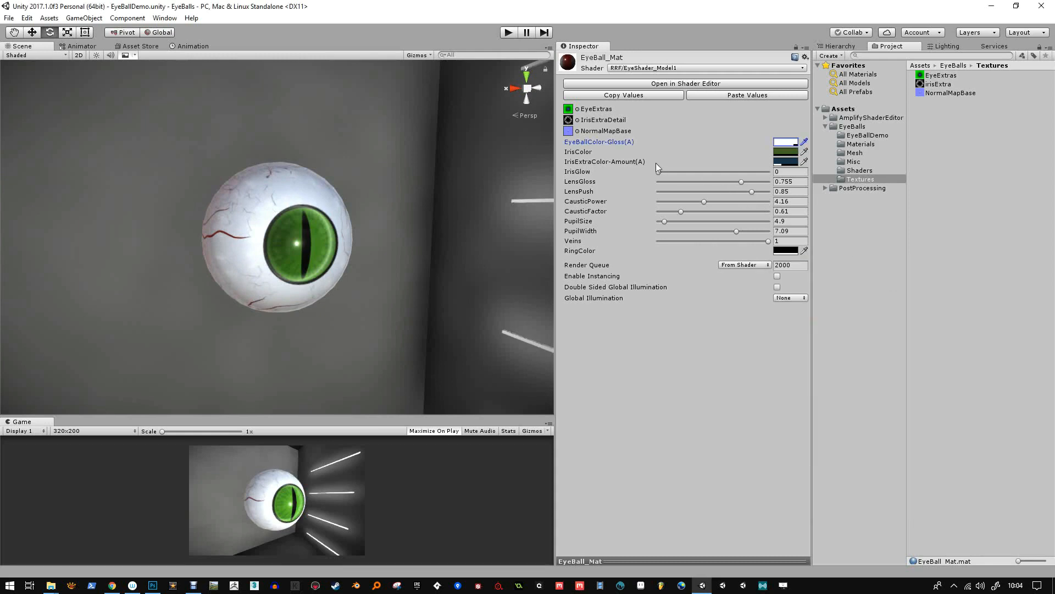
- Set the IrisExtraColor to white FFFFFF with its amount alpha at 255
{"action": "left_click", "coordinate": [781, 162]}
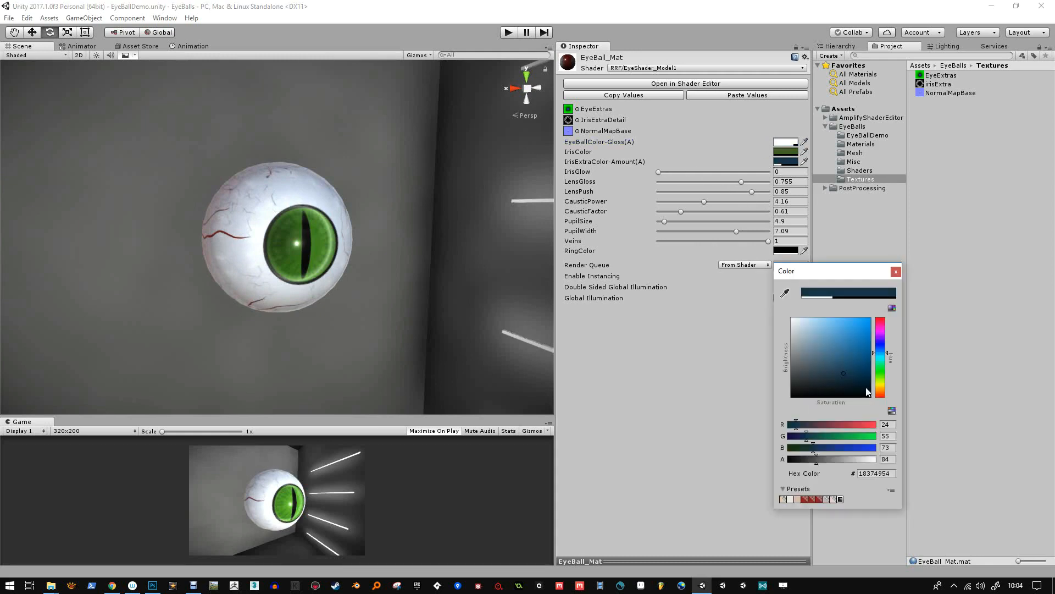
{"action": "mouse_move", "coordinate": [868, 391]}
{"action": "left_mouse_down"}
{"action": "mouse_move", "coordinate": [856, 361]}
{"action": "mouse_move", "coordinate": [869, 311]}
{"action": "mouse_move", "coordinate": [787, 296]}
{"action": "left_mouse_up"}
{"action": "left_click_drag", "start_coordinate": [843, 459], "coordinate": [902, 460]}
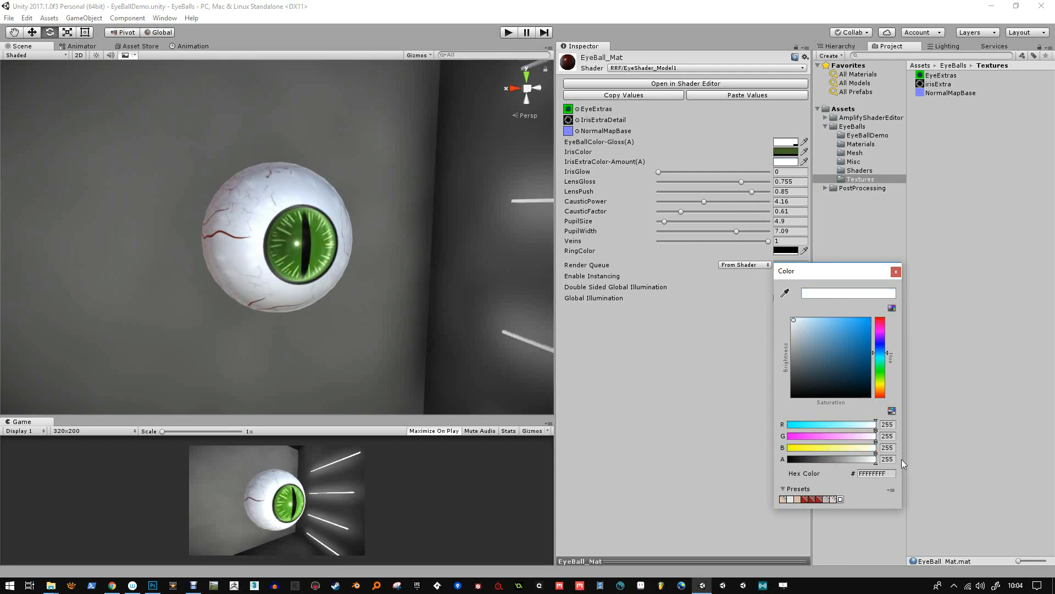
- Tint the IrisExtraColor pale yellow-green DEFFB2 and reduce its amount alpha to roughly half
{"action": "left_click", "coordinate": [881, 369]}
{"action": "left_click", "coordinate": [812, 323]}
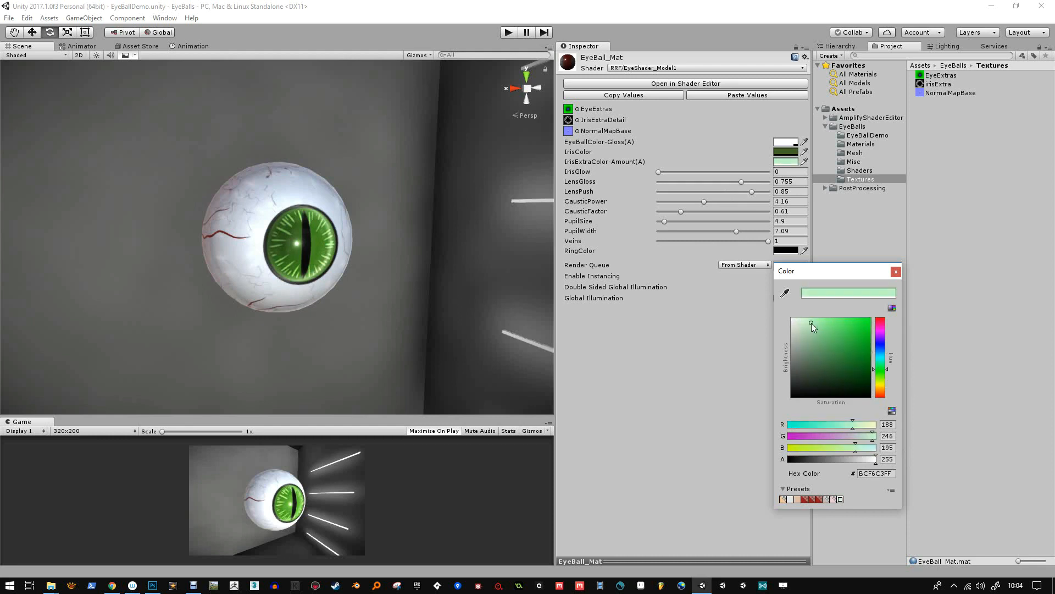
{"action": "left_click_drag", "start_coordinate": [811, 322], "coordinate": [816, 317]}
{"action": "left_click", "coordinate": [881, 378]}
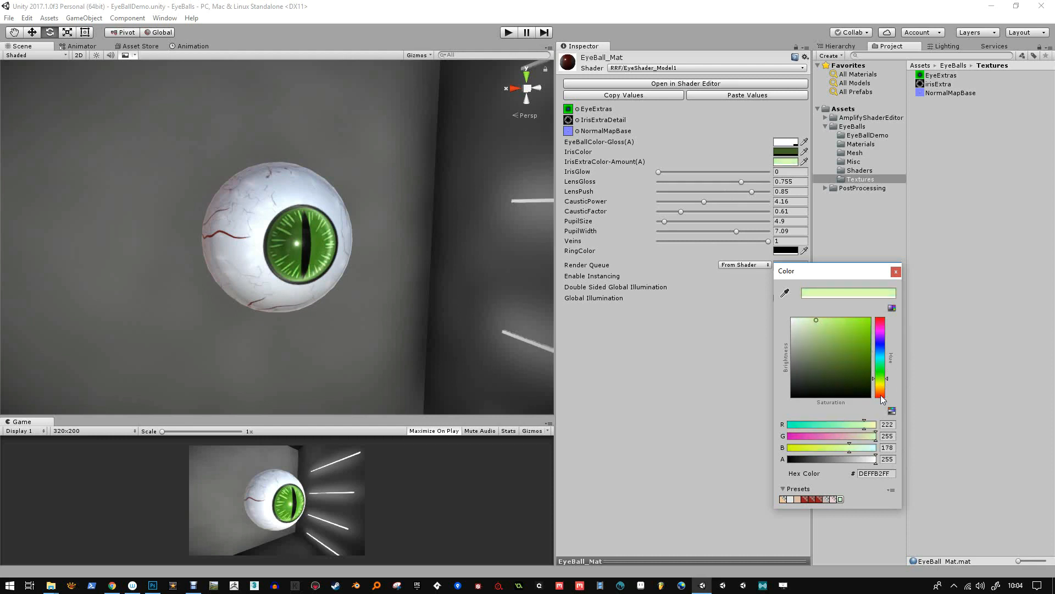
{"action": "left_click_drag", "start_coordinate": [876, 460], "coordinate": [833, 463]}
{"action": "left_click", "coordinate": [895, 273]}
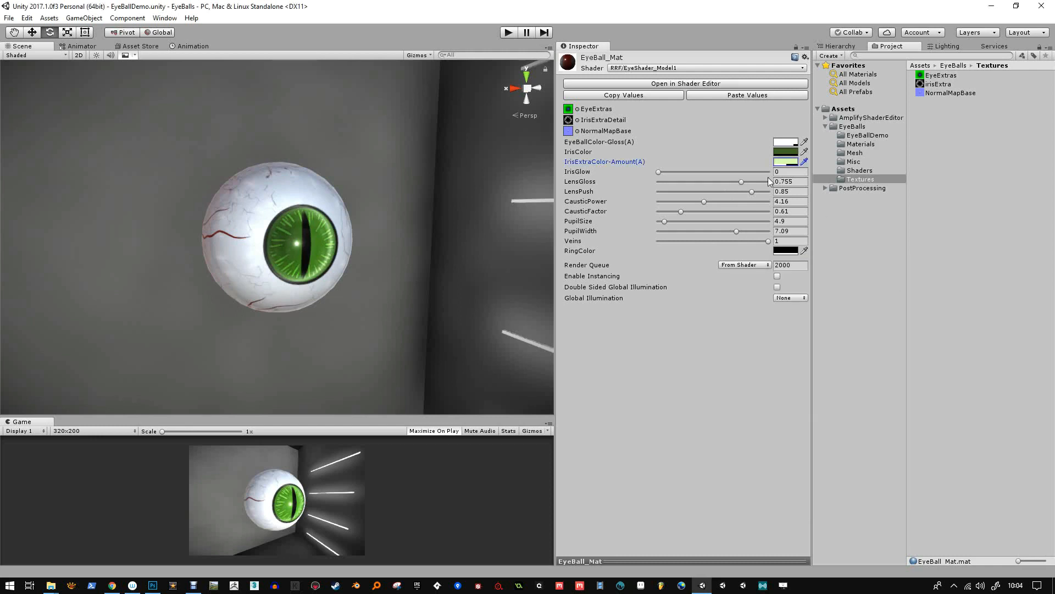
- Set LensGloss to 0.79 and LensPush to 0.78, checking the lens from the other side and farther away
{"action": "mouse_move", "coordinate": [742, 182]}
{"action": "left_mouse_down"}
{"action": "mouse_move", "coordinate": [727, 180]}
{"action": "mouse_move", "coordinate": [744, 193]}
{"action": "left_mouse_up"}
{"action": "mouse_move", "coordinate": [332, 211]}
{"action": "left_mouse_down", "text": "alt"}
{"action": "mouse_move", "coordinate": [357, 223]}
{"action": "mouse_move", "coordinate": [295, 243]}
{"action": "mouse_move", "coordinate": [306, 176]}
{"action": "mouse_move", "coordinate": [365, 226]}
{"action": "mouse_move", "coordinate": [330, 231]}
{"action": "mouse_move", "coordinate": [360, 180]}
{"action": "mouse_move", "coordinate": [348, 233]}
{"action": "mouse_move", "coordinate": [256, 221]}
{"action": "left_mouse_up", "text": "alt"}
{"action": "scroll", "coordinate": [362, 226], "scroll_direction": "down", "scroll_amount": 10}
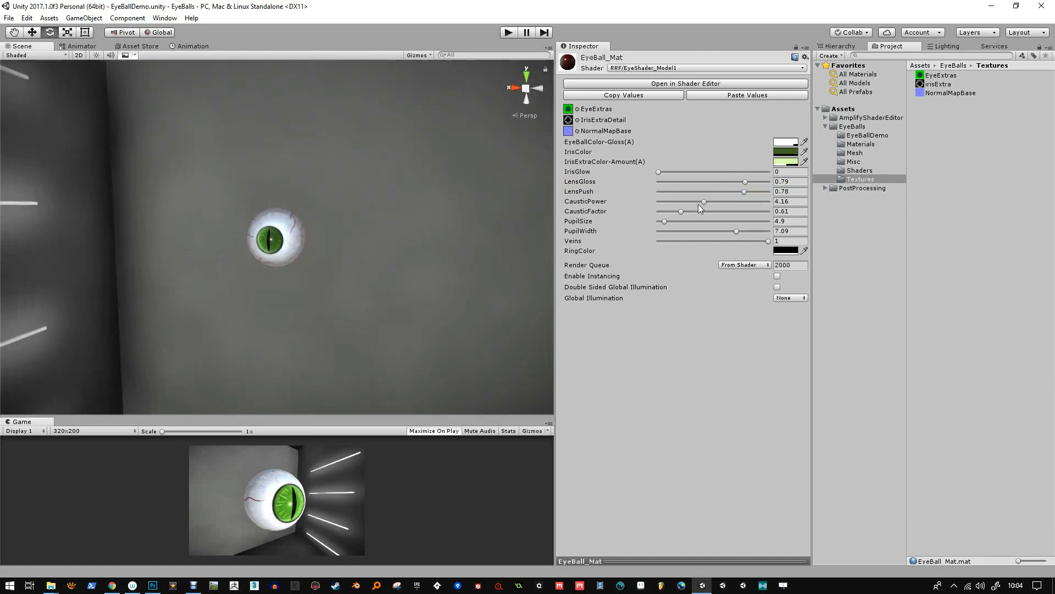
- Set CausticPower to 5.31 and CausticFactor to 0.94, inspecting the iris from several angles
{"action": "mouse_move", "coordinate": [698, 203]}
{"action": "left_mouse_down"}
{"action": "mouse_move", "coordinate": [737, 203]}
{"action": "mouse_move", "coordinate": [691, 211]}
{"action": "left_mouse_up"}
{"action": "mouse_move", "coordinate": [357, 226]}
{"action": "left_mouse_down", "text": "alt"}
{"action": "mouse_move", "coordinate": [390, 224]}
{"action": "mouse_move", "coordinate": [478, 167]}
{"action": "mouse_move", "coordinate": [332, 146]}
{"action": "mouse_move", "coordinate": [330, 165]}
{"action": "mouse_move", "coordinate": [462, 210]}
{"action": "mouse_move", "coordinate": [440, 160]}
{"action": "mouse_move", "coordinate": [462, 214]}
{"action": "left_mouse_up", "text": "alt"}
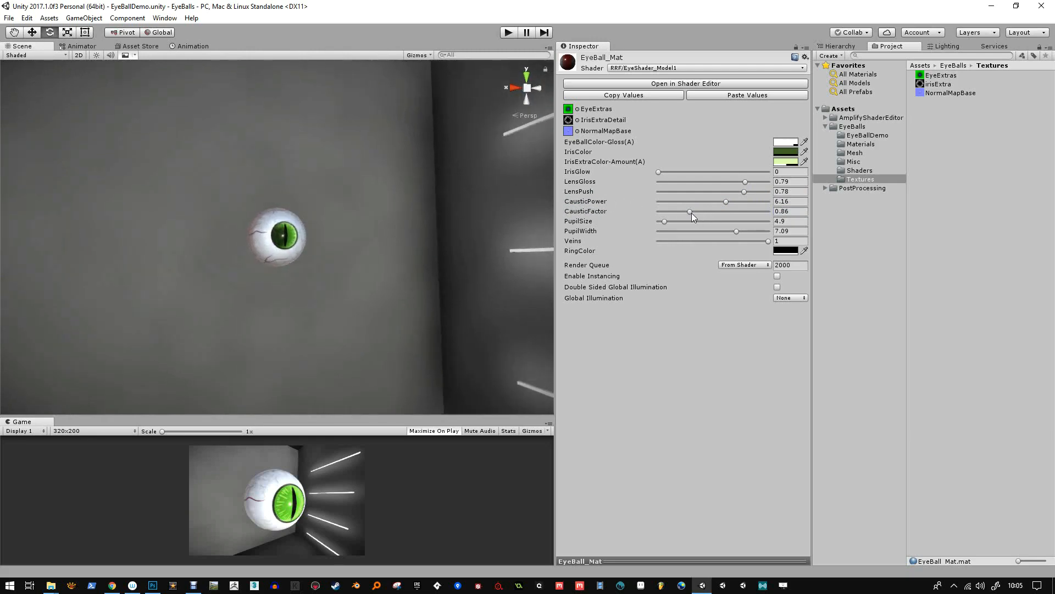
{"action": "left_click_drag", "start_coordinate": [691, 213], "coordinate": [716, 201]}
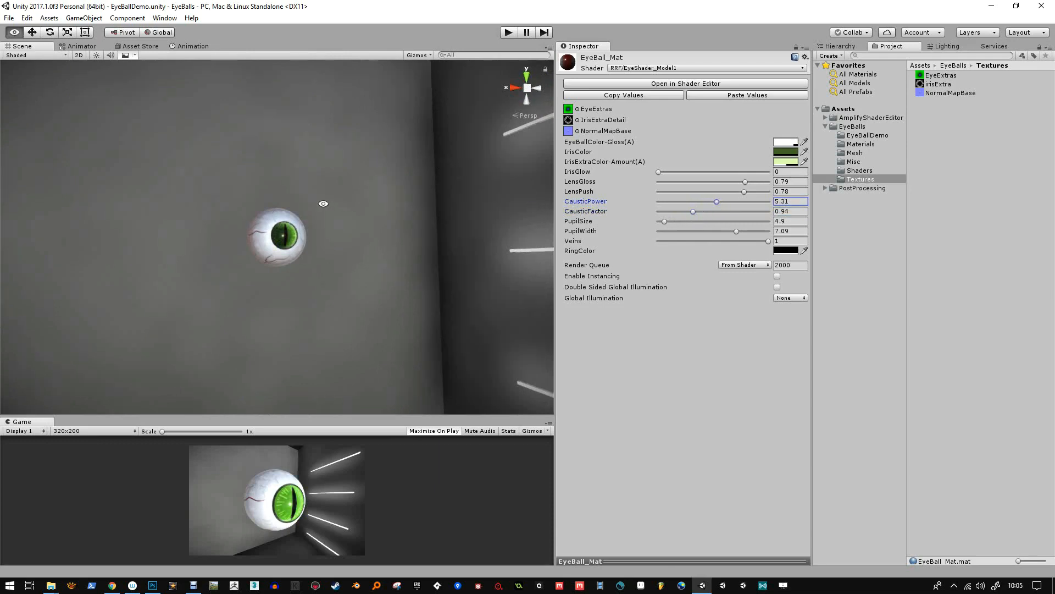
{"action": "left_click_drag", "start_coordinate": [323, 203], "coordinate": [236, 254], "text": "alt"}
{"action": "left_click_drag", "start_coordinate": [292, 203], "coordinate": [330, 298], "text": "alt"}
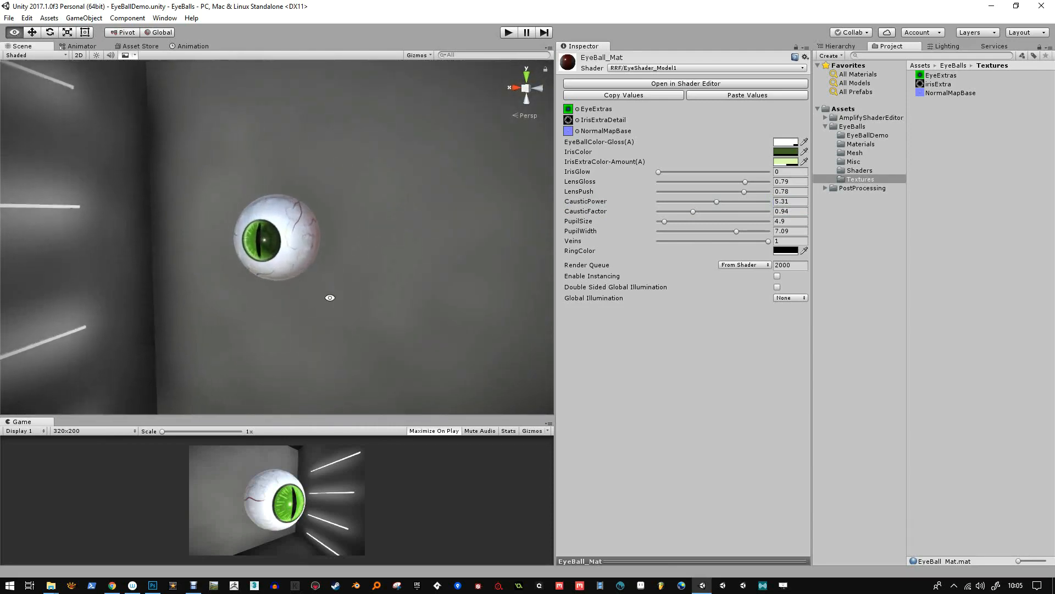
{"action": "left_click_drag", "start_coordinate": [428, 186], "coordinate": [453, 202], "text": "alt"}
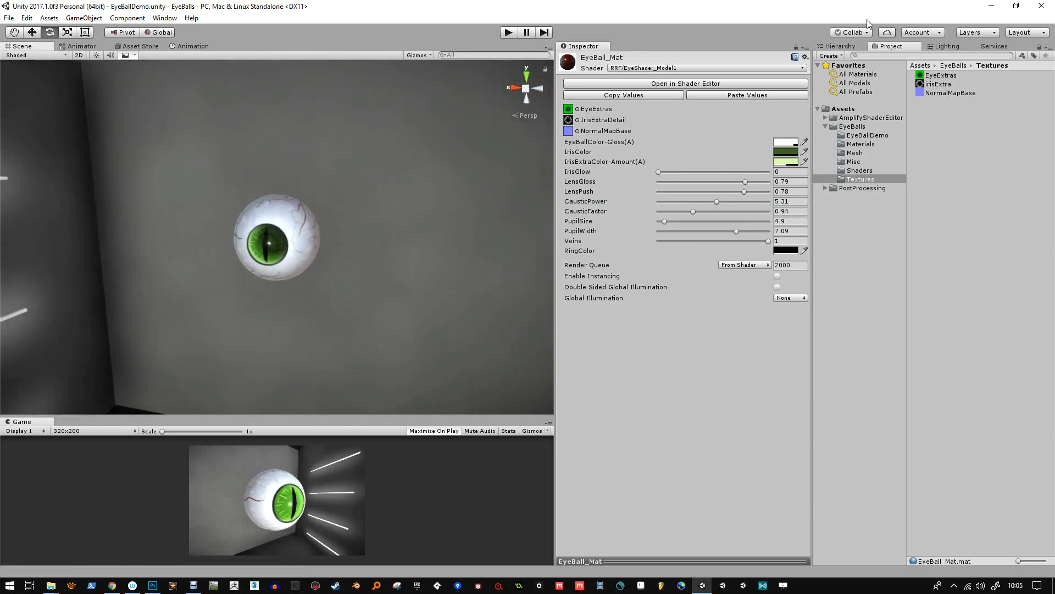
- Duplicate the EyeBallSurface object, move the copy along the X axis beside the original, and view the pair of eyes
{"action": "left_click", "coordinate": [839, 47]}
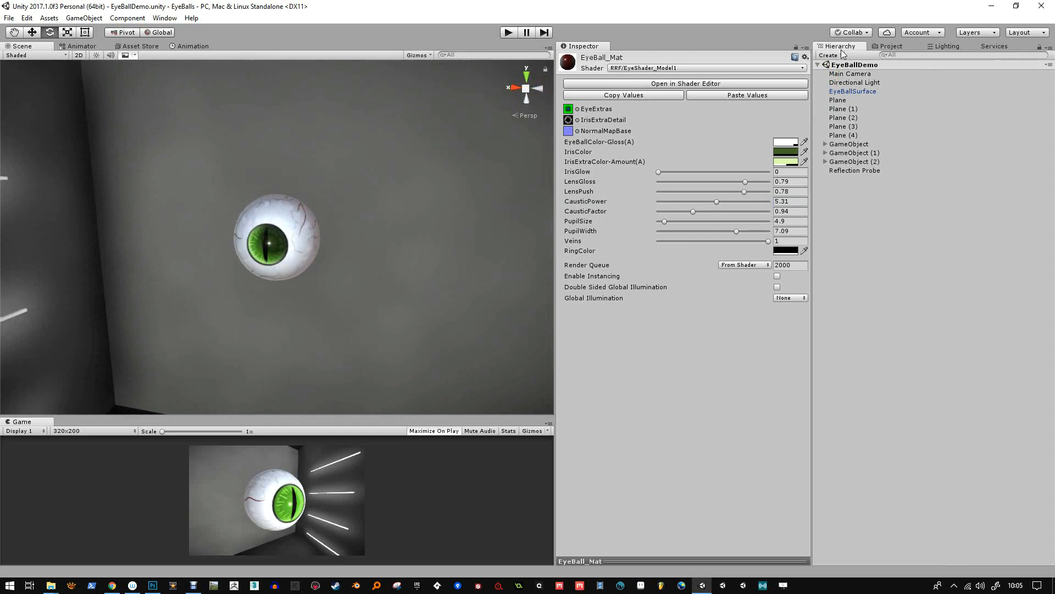
{"action": "left_click", "coordinate": [853, 91]}
{"action": "key", "text": "ctrl+d"}
{"action": "key", "text": "w"}
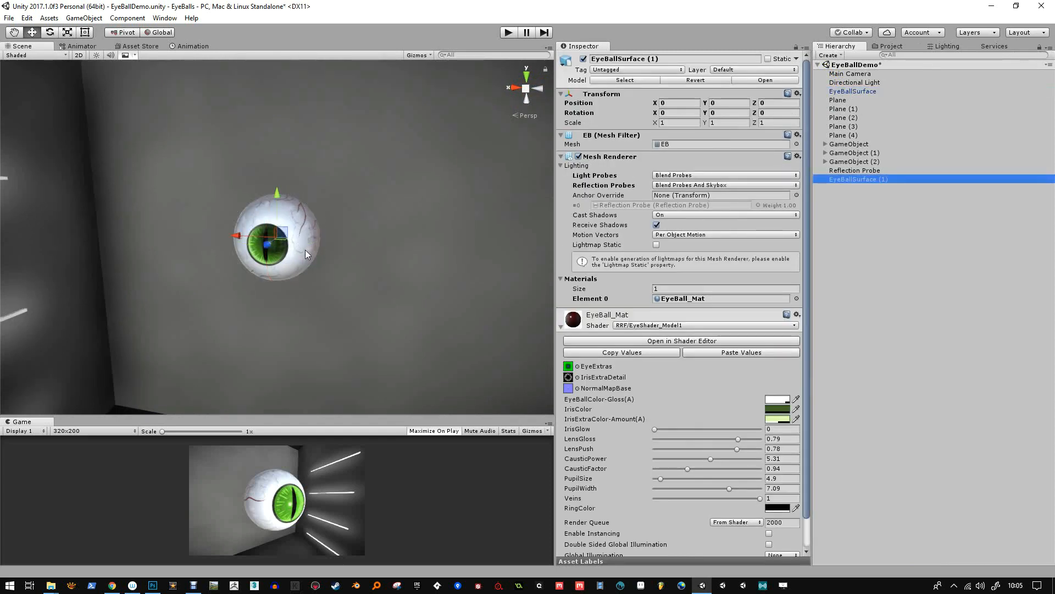
{"action": "left_click_drag", "start_coordinate": [240, 238], "coordinate": [269, 237]}
{"action": "key", "text": "alt"}
{"action": "left_click_drag", "start_coordinate": [320, 294], "coordinate": [281, 305], "text": "alt"}
{"action": "left_click", "coordinate": [830, 259]}
{"action": "left_click_drag", "start_coordinate": [351, 213], "coordinate": [487, 236], "text": "alt"}
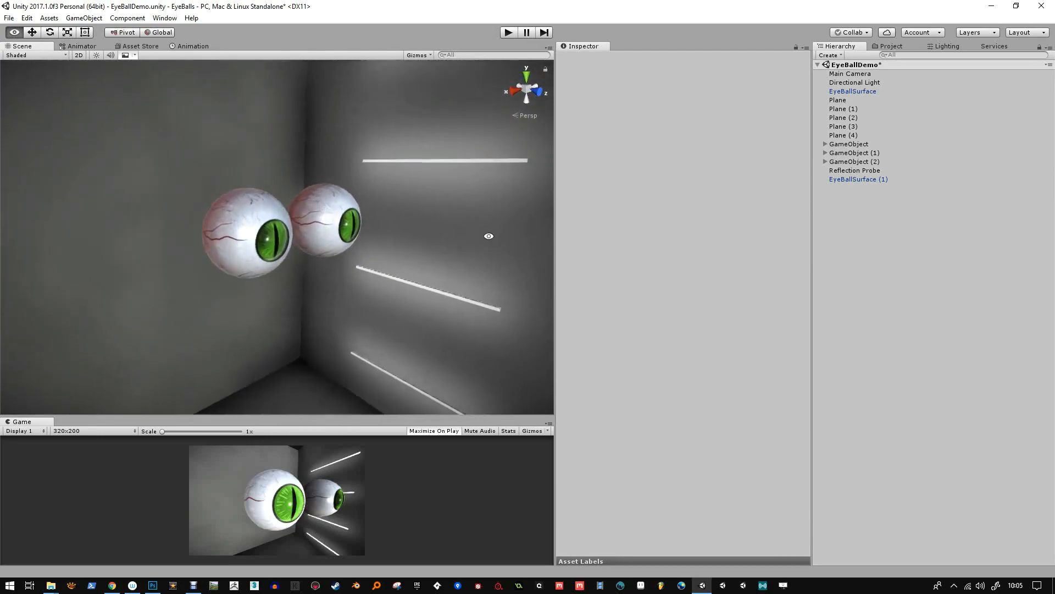